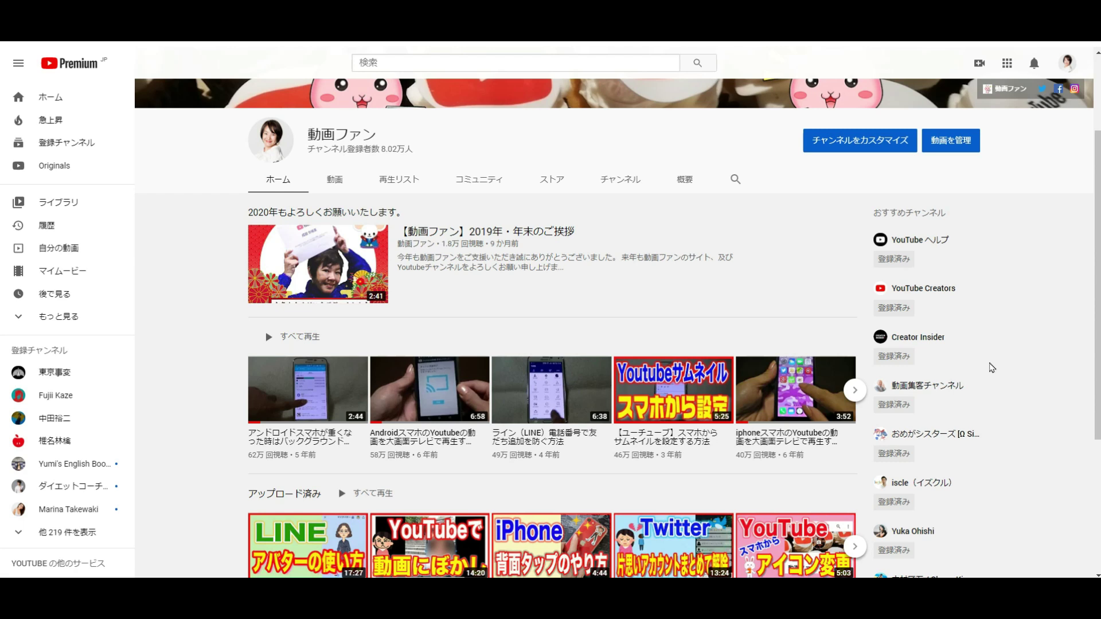
Step: Look over the channel home page's video sections, created playlists and the おすすめチャンネル list
scroll(1002, 466, down, 2)
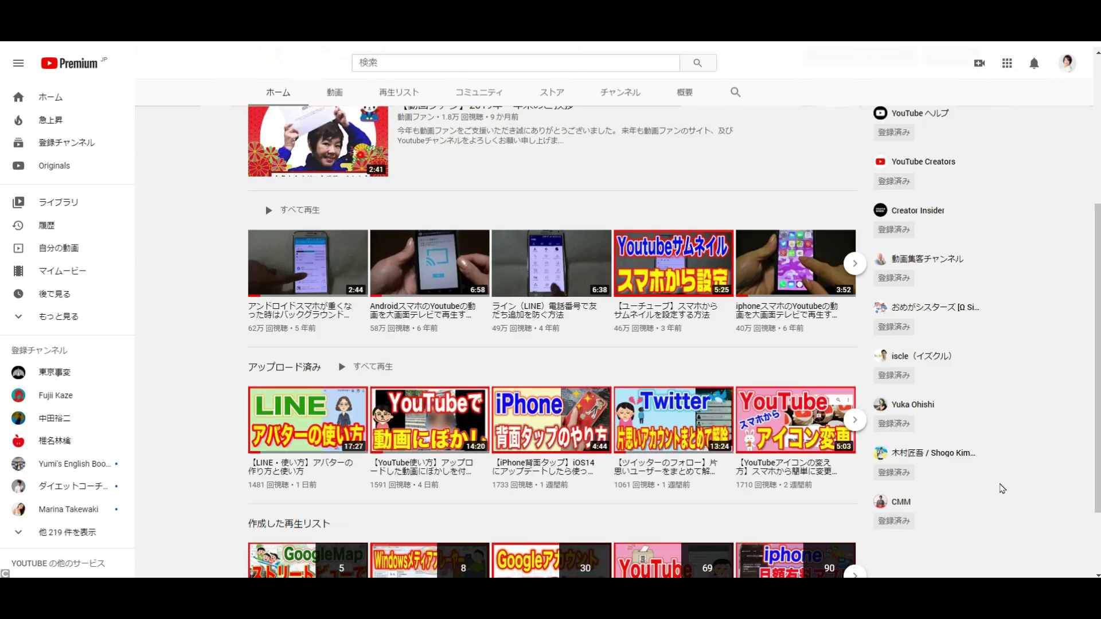
scroll(1002, 490, up, 3)
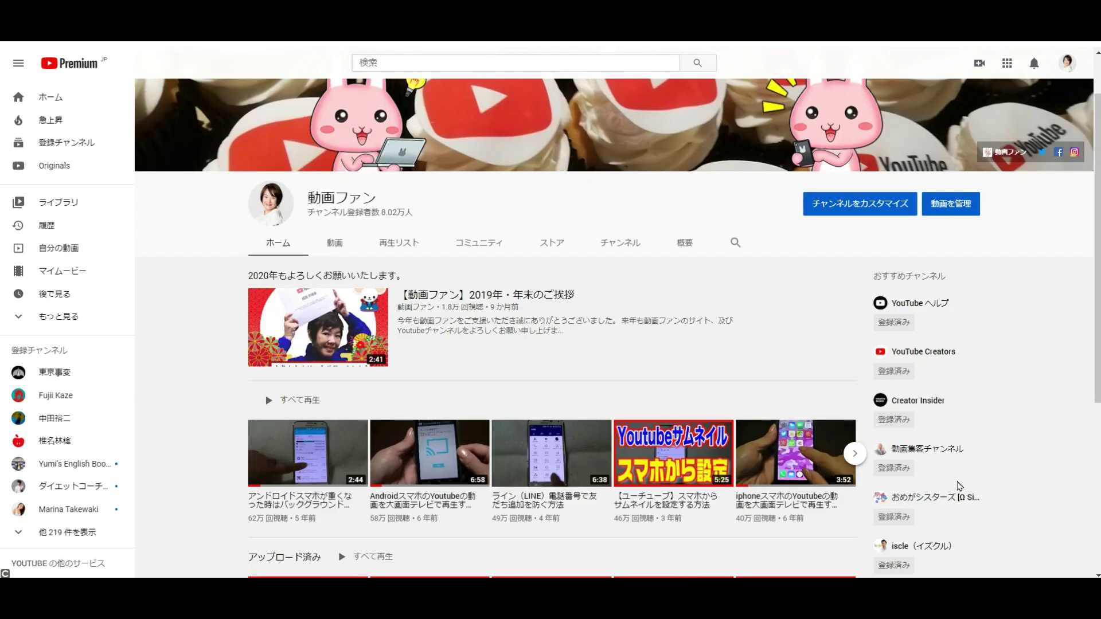
scroll(960, 486, down, 2)
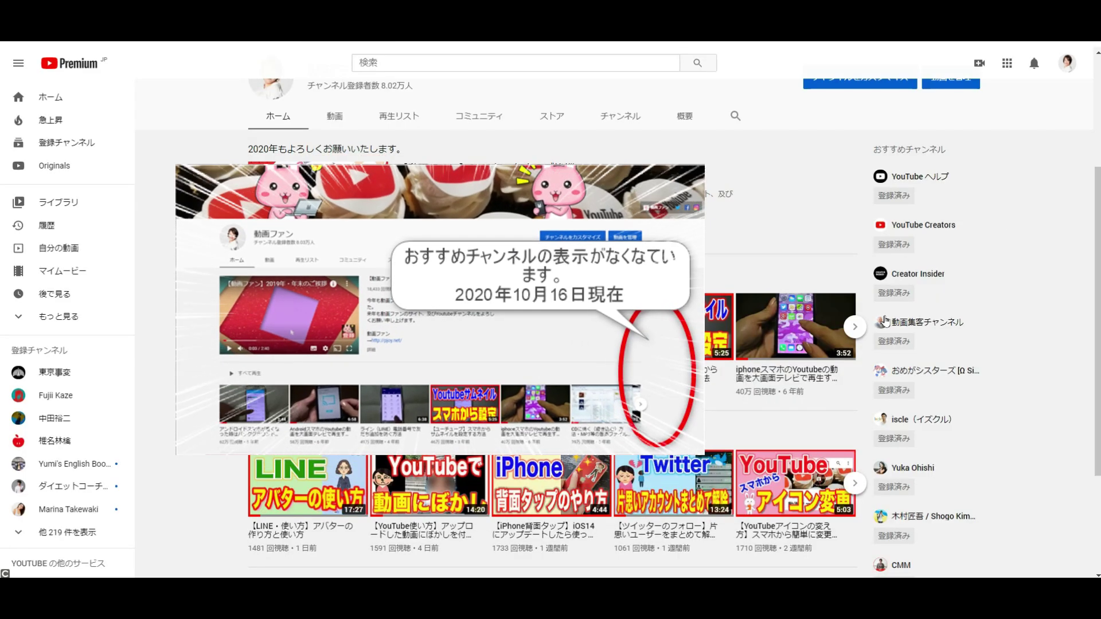
scroll(886, 322, down, 3)
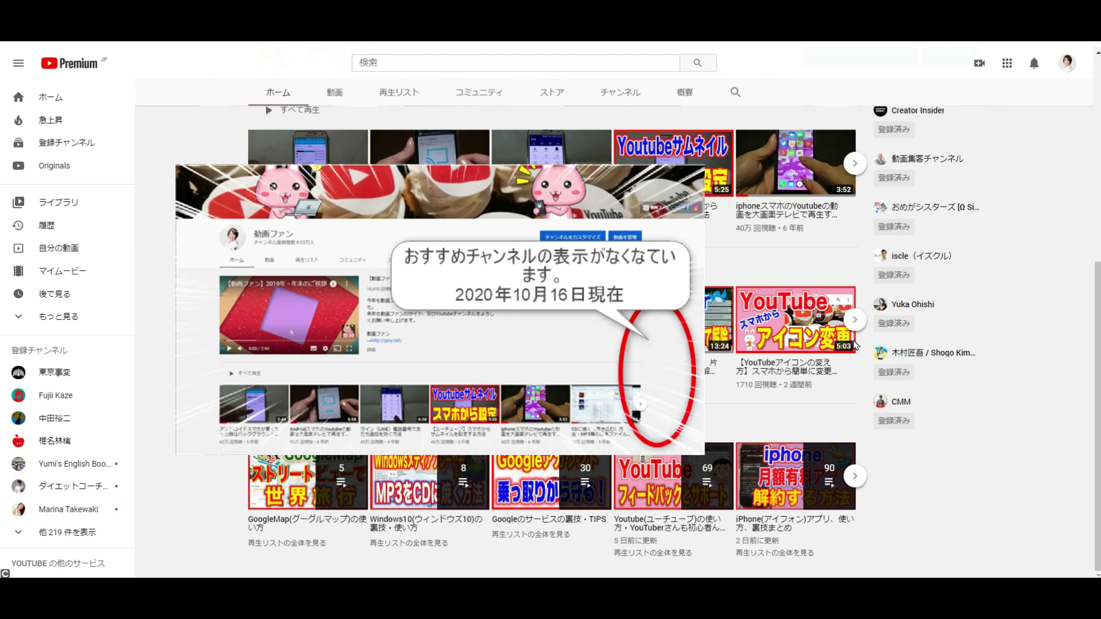
scroll(344, 500, up, 2)
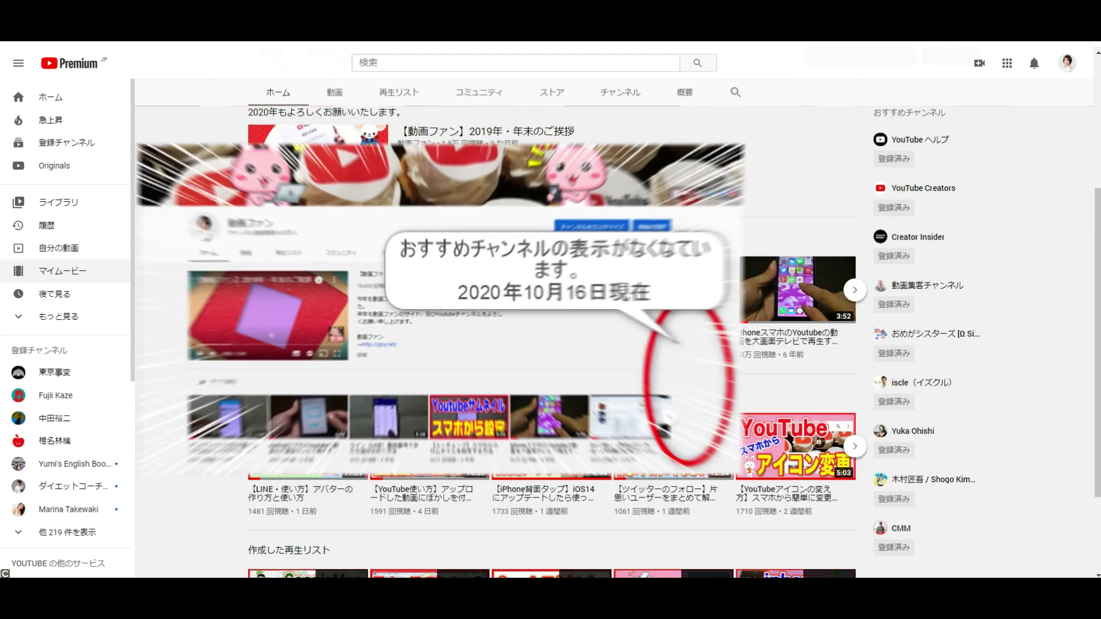
scroll(578, 392, down, 1)
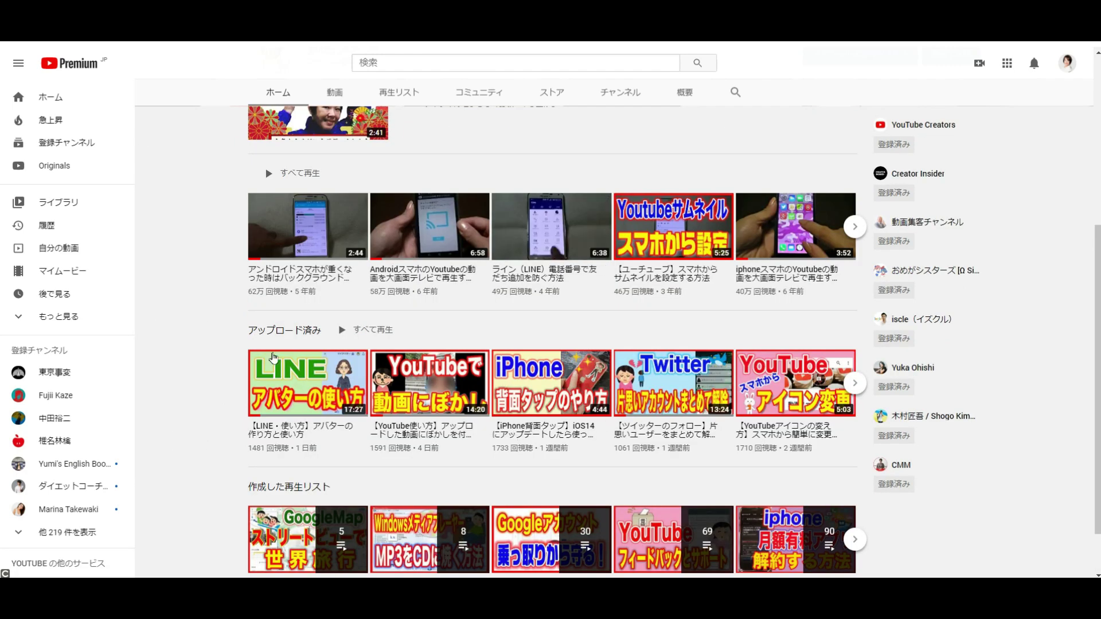
scroll(578, 392, down, 1)
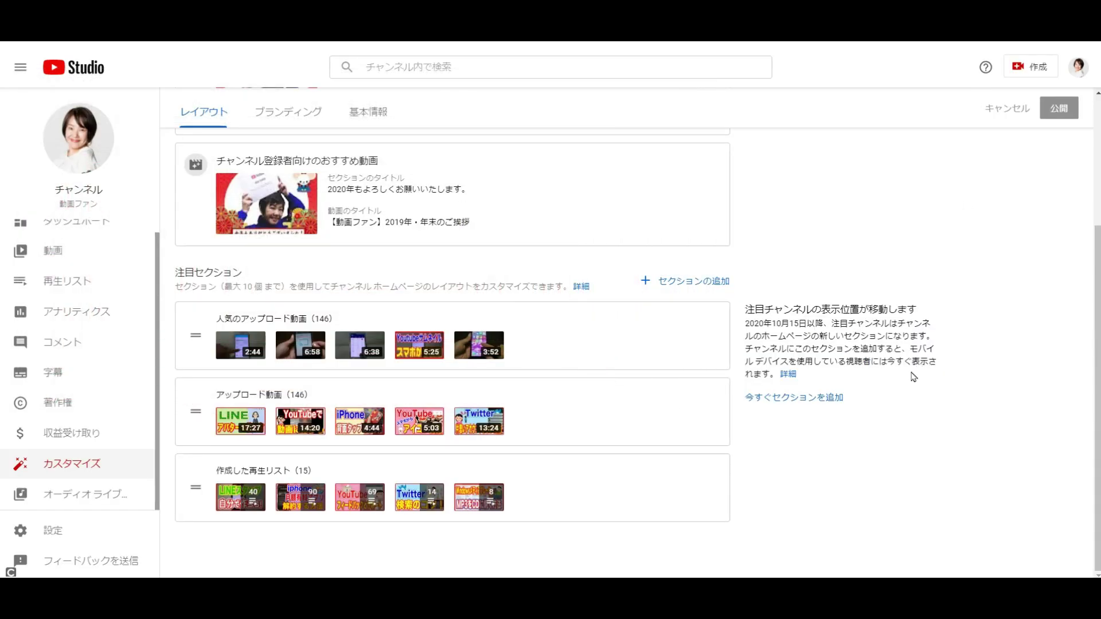
Step: Add the suggested featured channels section titled おすすめチャンネル to the channel home page layout
click(835, 401)
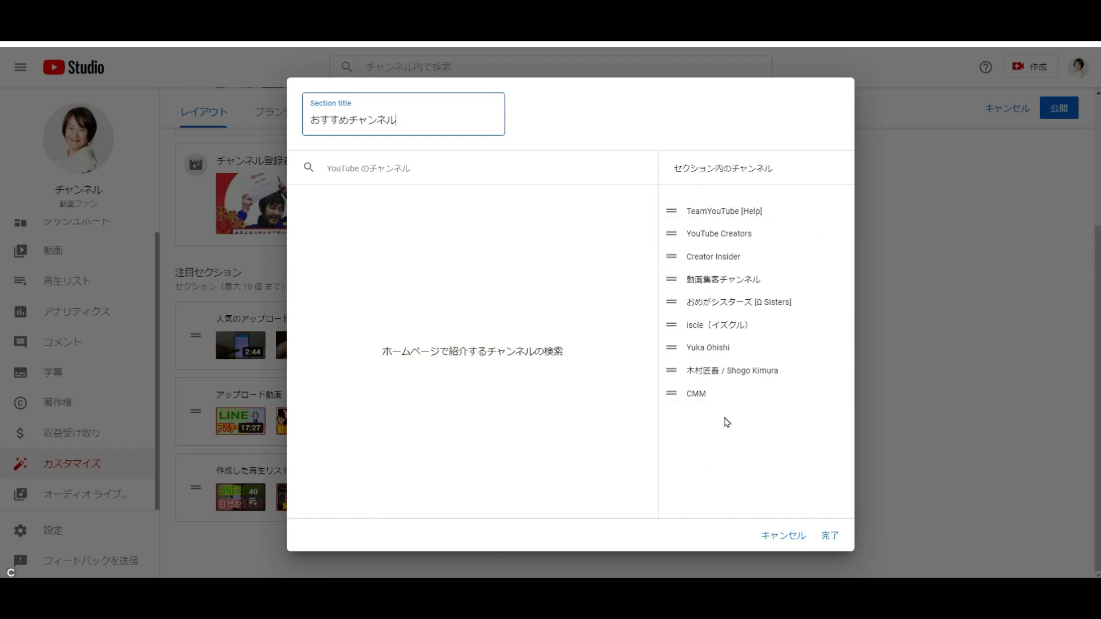
mouse_move(670, 281)
mouse_down()
mouse_move(668, 300)
mouse_move(669, 279)
mouse_up()
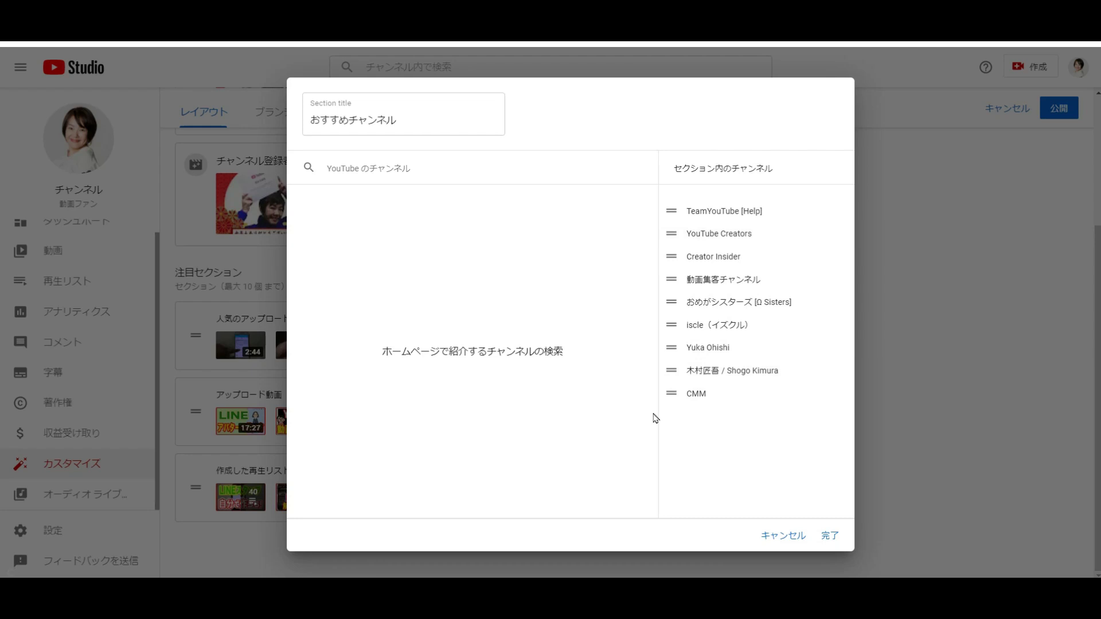
click(829, 535)
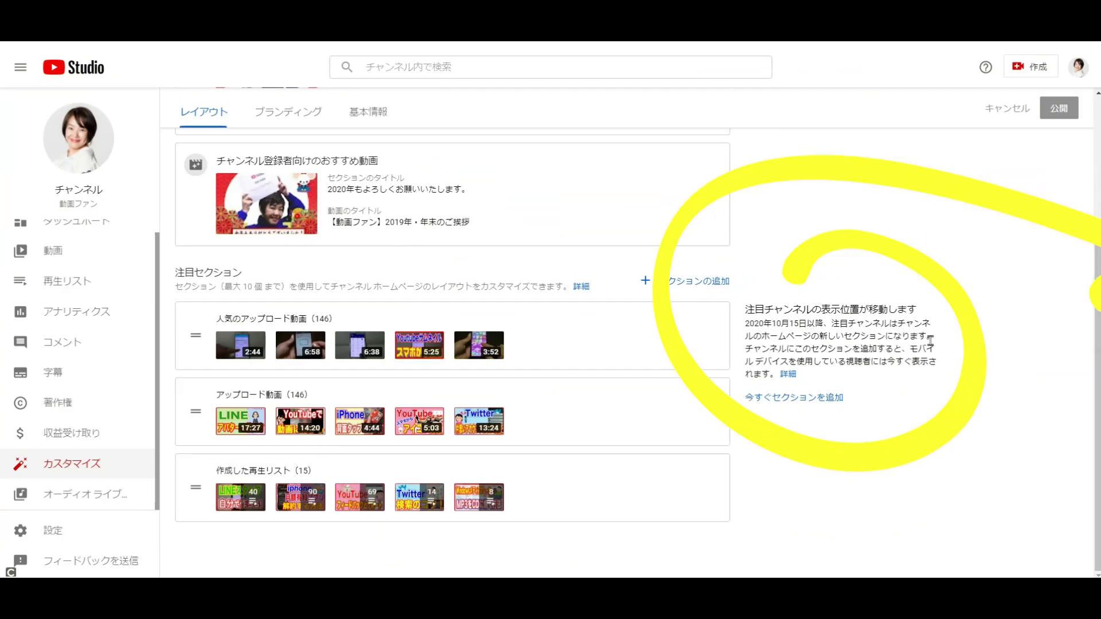
Step: Add a 注目チャンネル section to the channel home page and publish the layout changes
click(709, 281)
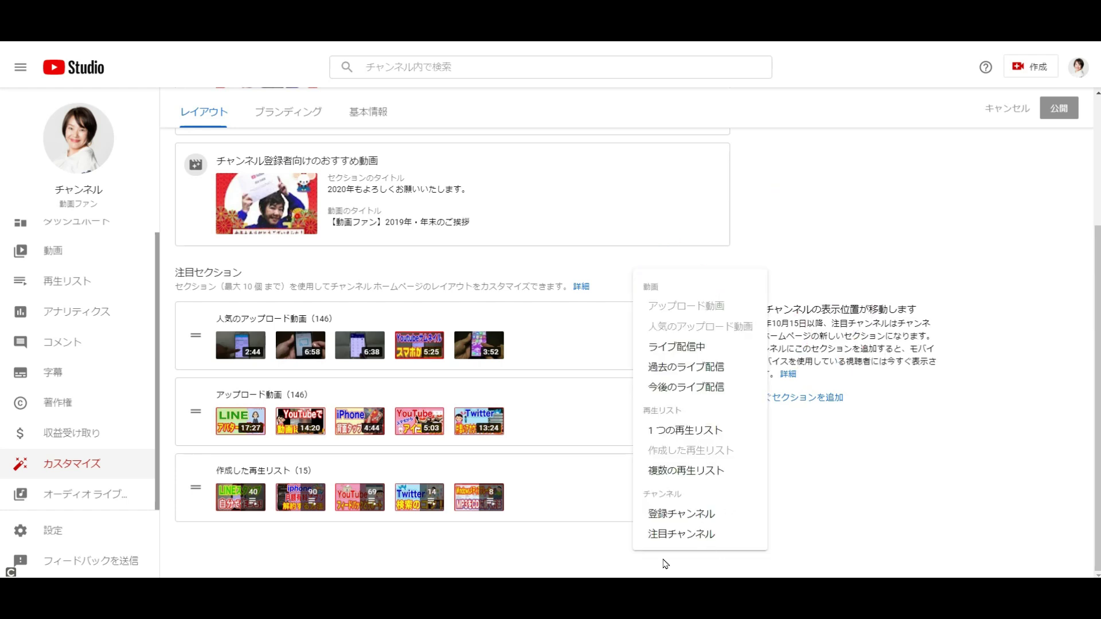
click(674, 544)
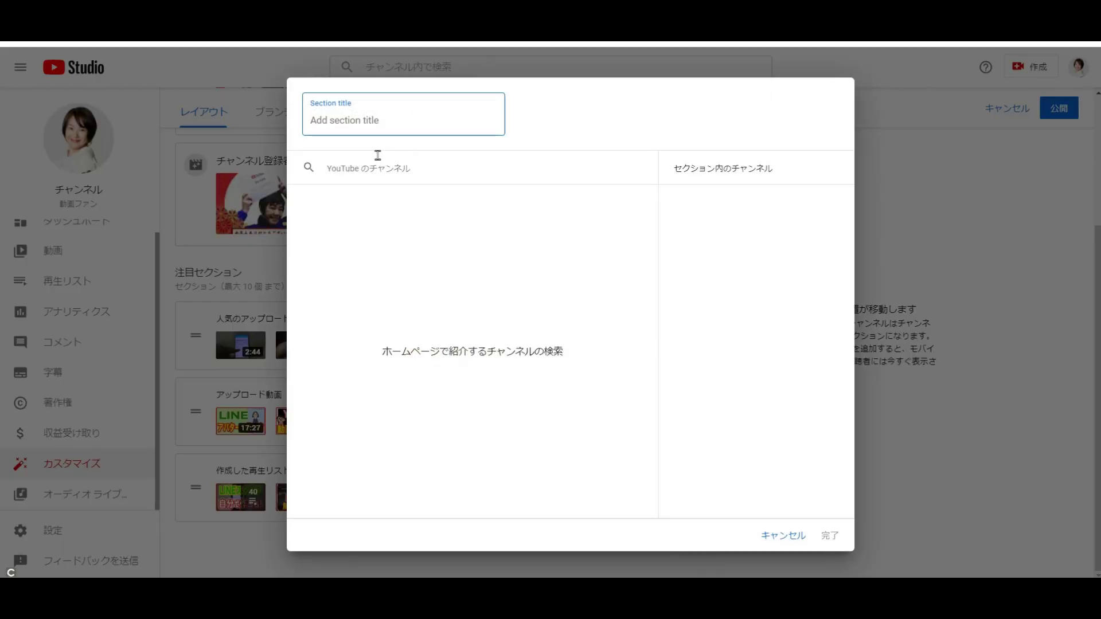
click(331, 121)
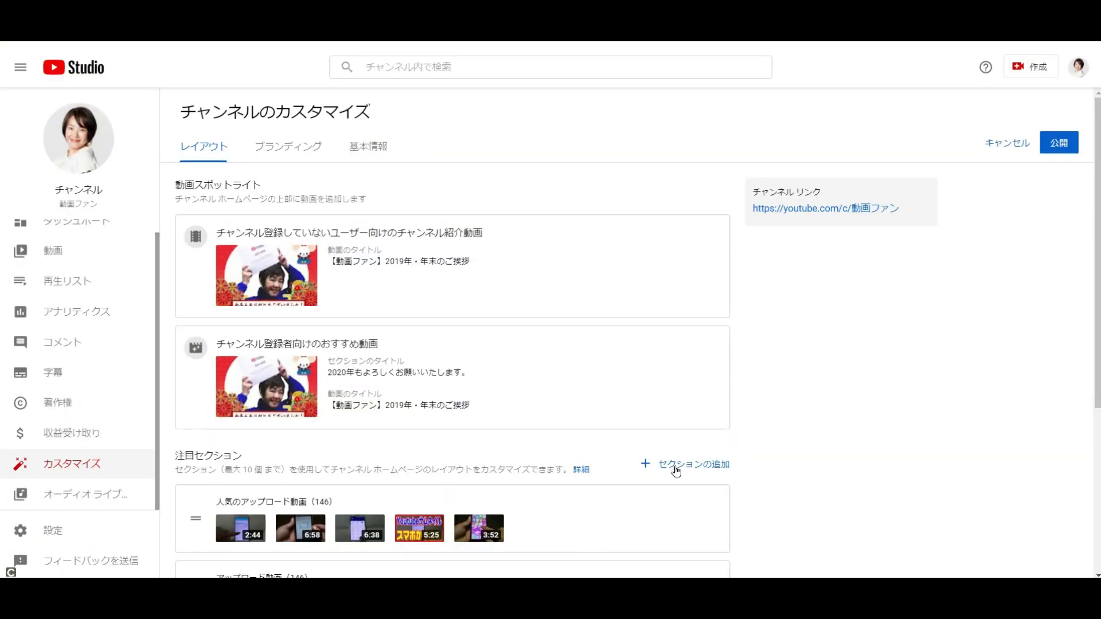
click(1060, 155)
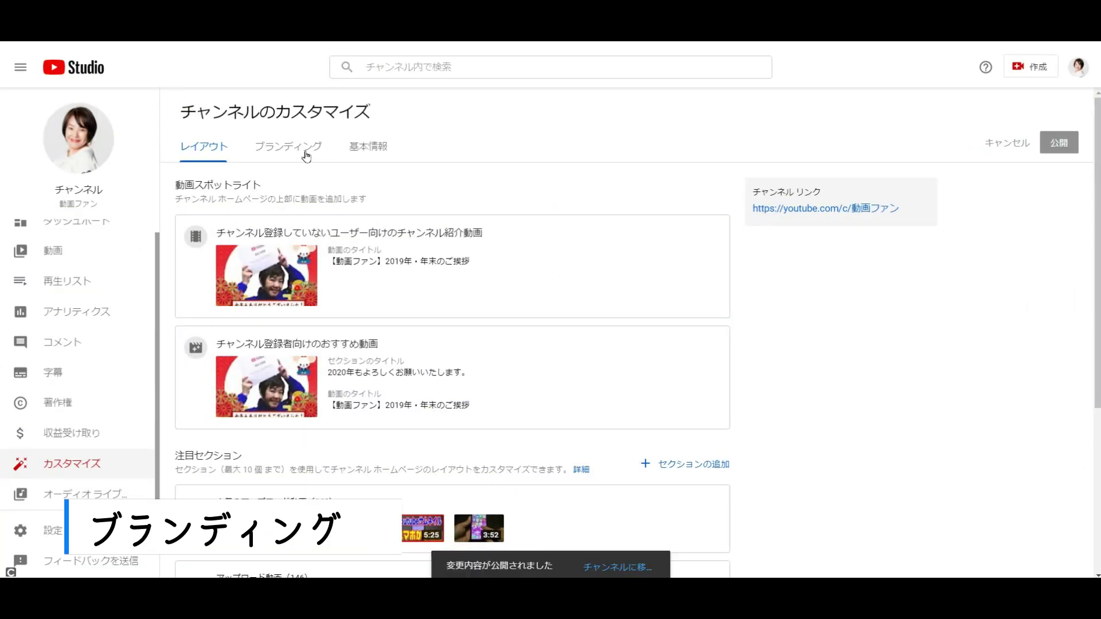
Step: Open the channel's ブランディング settings at the video watermark options
click(306, 154)
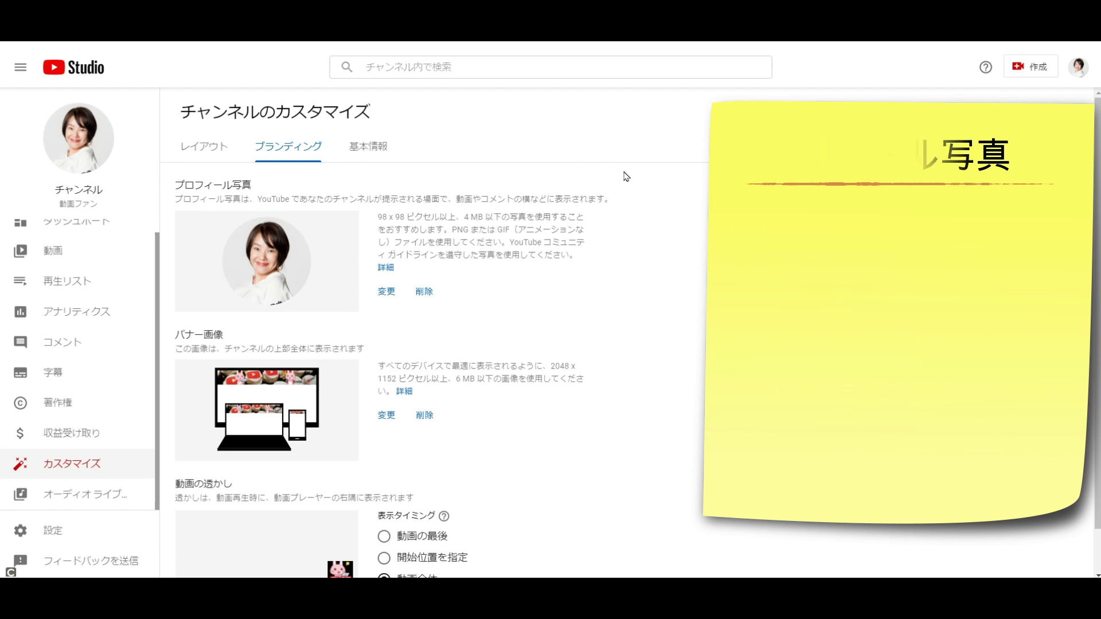
scroll(545, 235, down, 1)
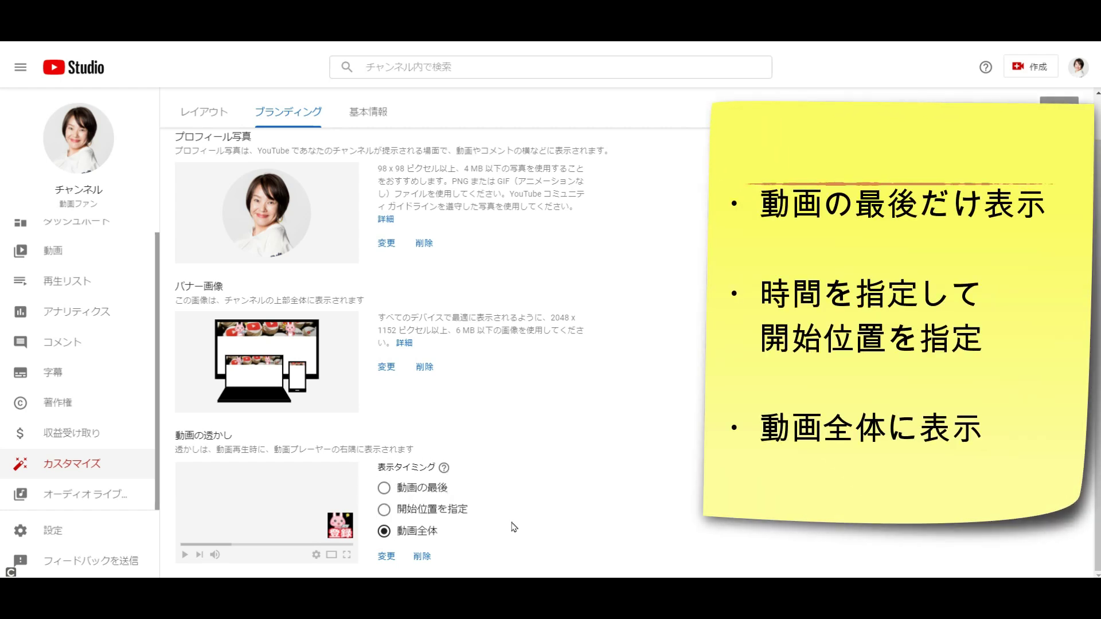
Step: Try the 開始位置を指定 display timing for the video watermark and return it to 動画全体
click(445, 512)
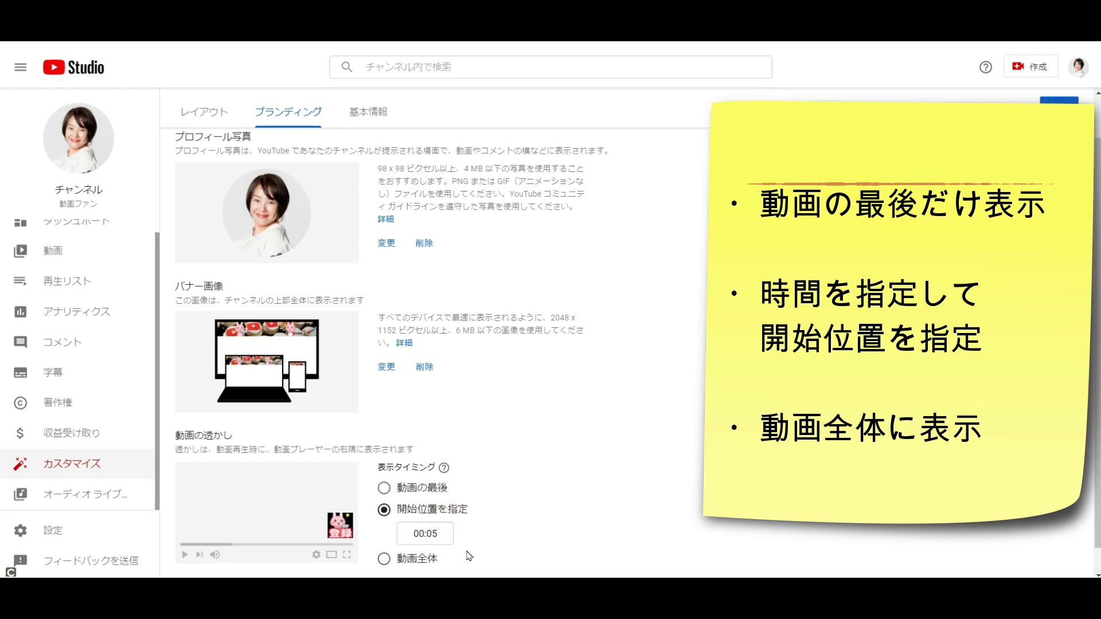
click(387, 510)
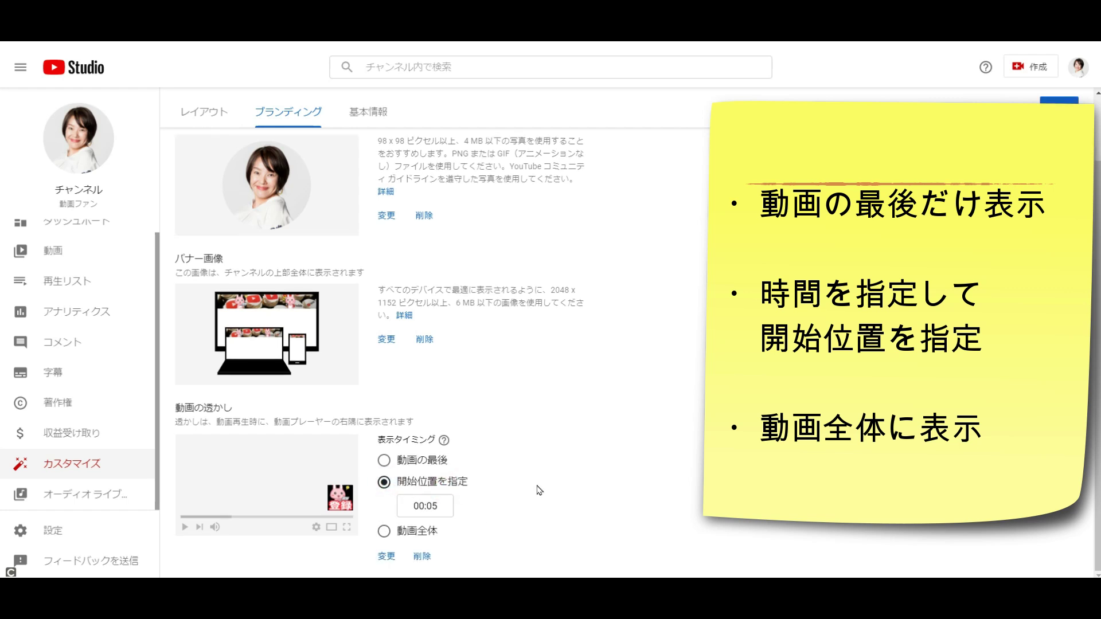
click(384, 559)
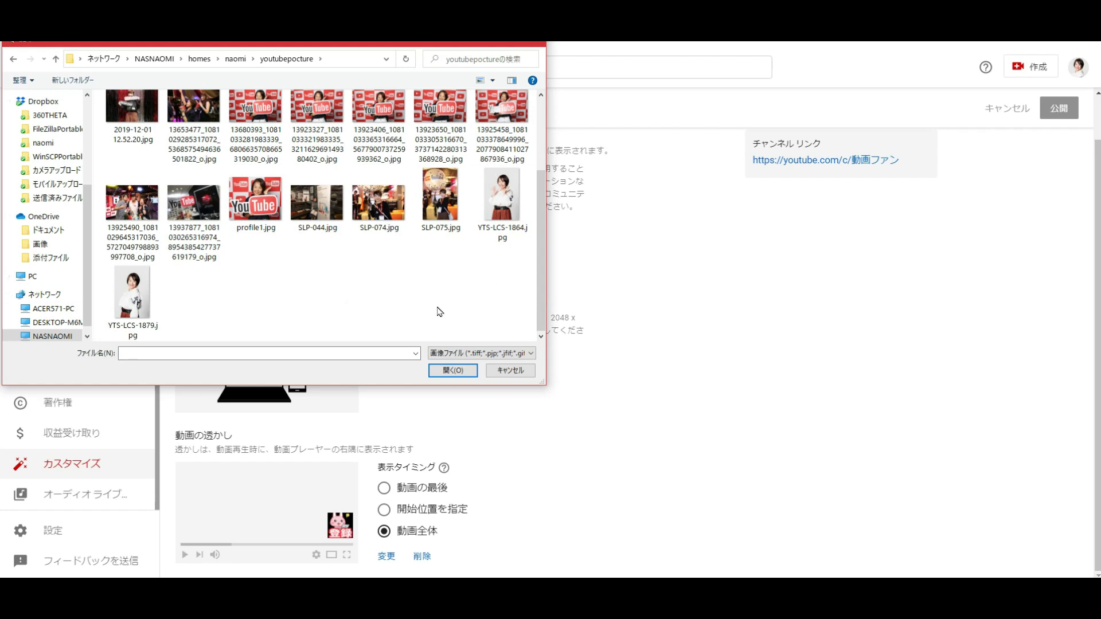
Step: Replace the profile picture with YTS-LCS-1879.jpg, cropping it slightly smaller and higher around the head and shoulders
click(150, 295)
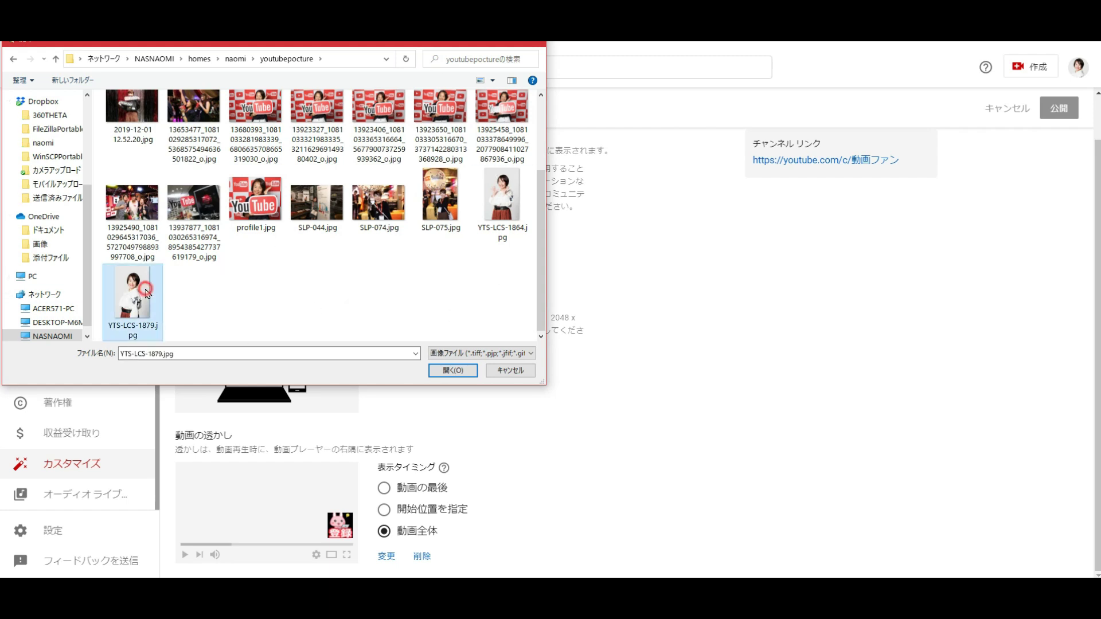
click(450, 370)
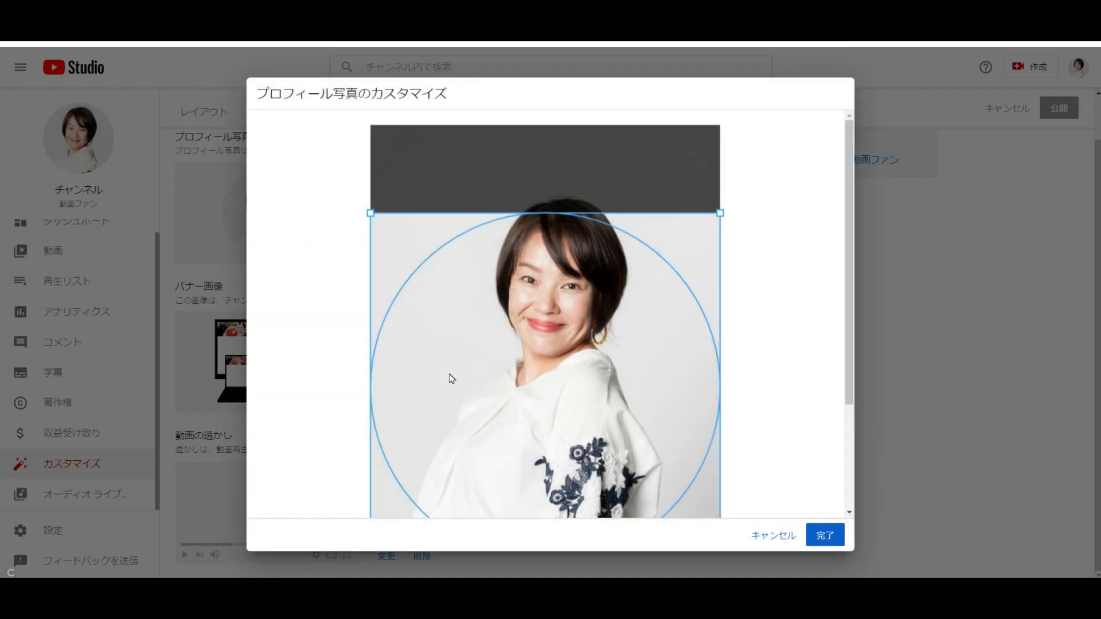
drag(658, 407, 661, 344)
drag(371, 489, 407, 480)
drag(609, 289, 603, 304)
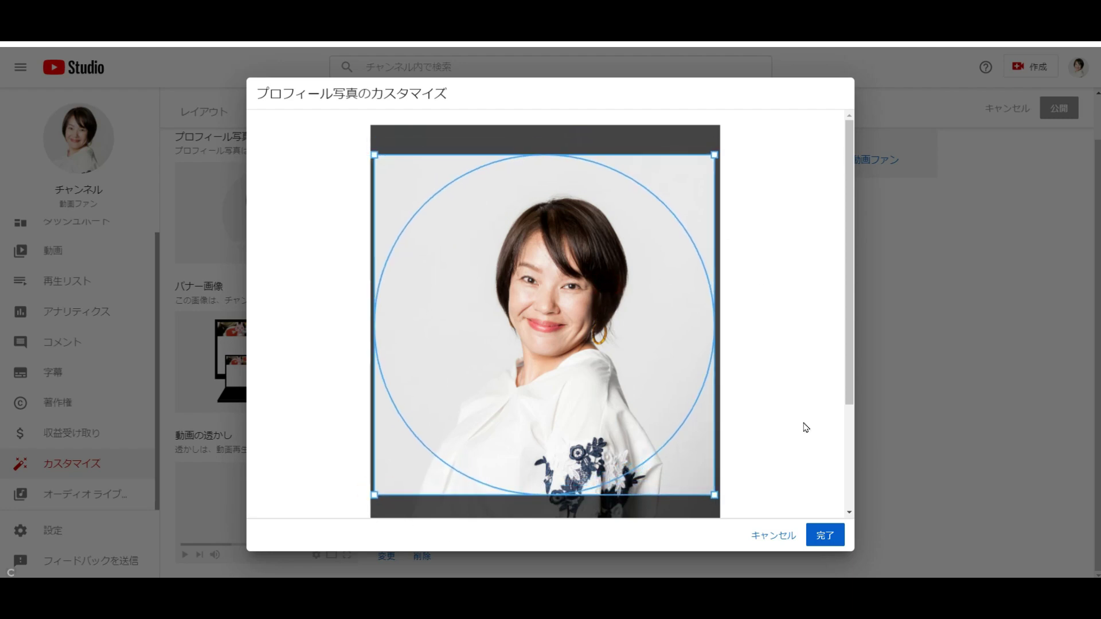
click(835, 541)
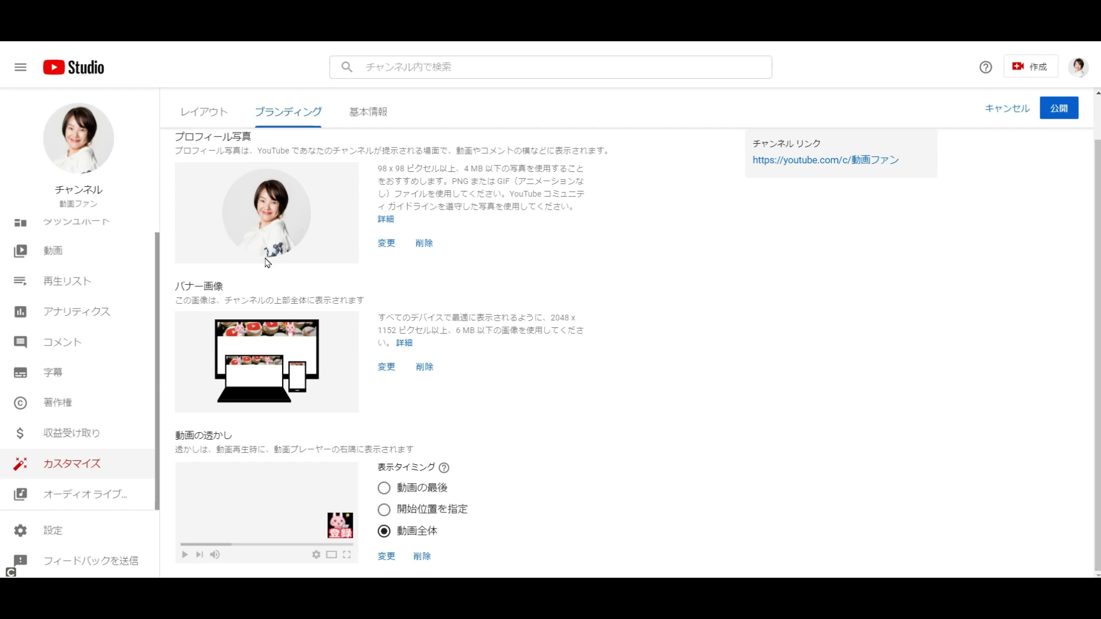
click(427, 244)
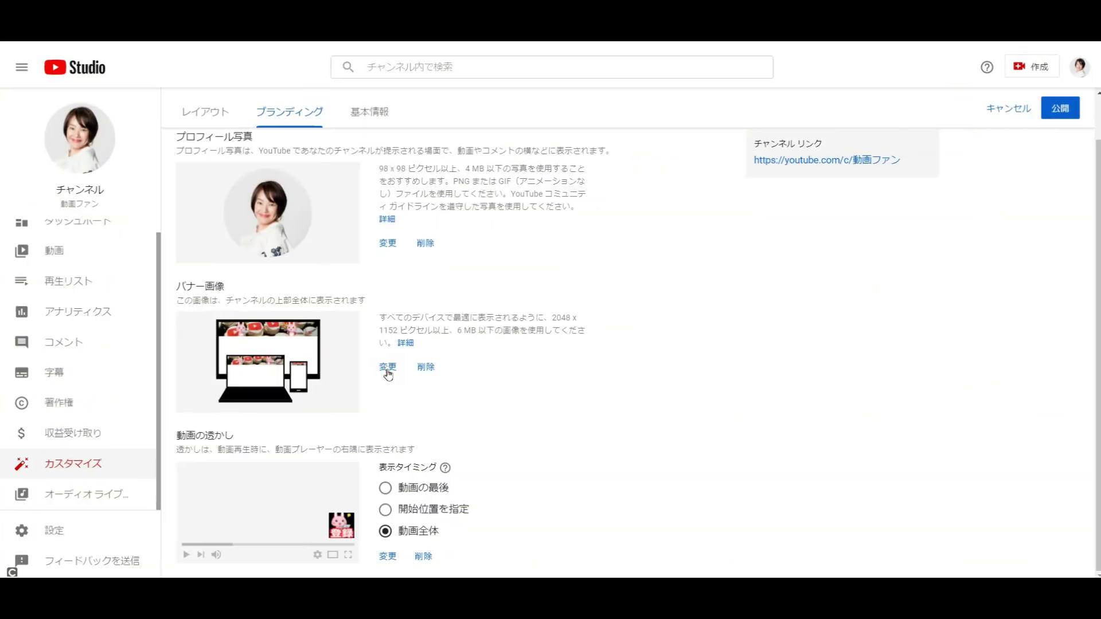
Step: Try a cupcake image from the 2020rogo folder as the banner, moving its crop area up to frame the rabbit characters
click(384, 367)
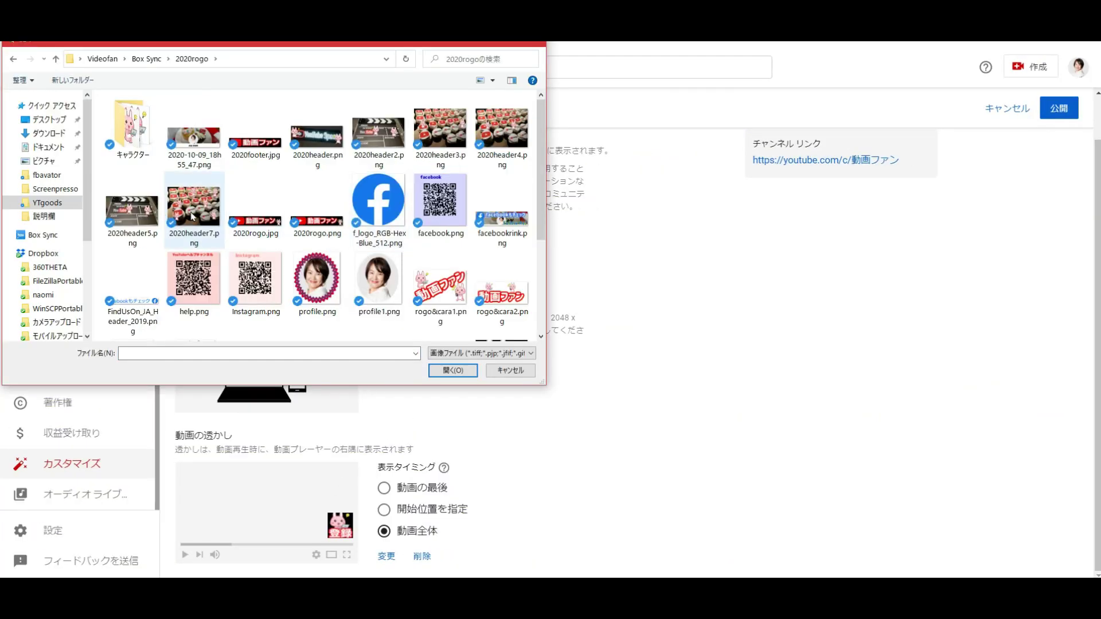
click(443, 370)
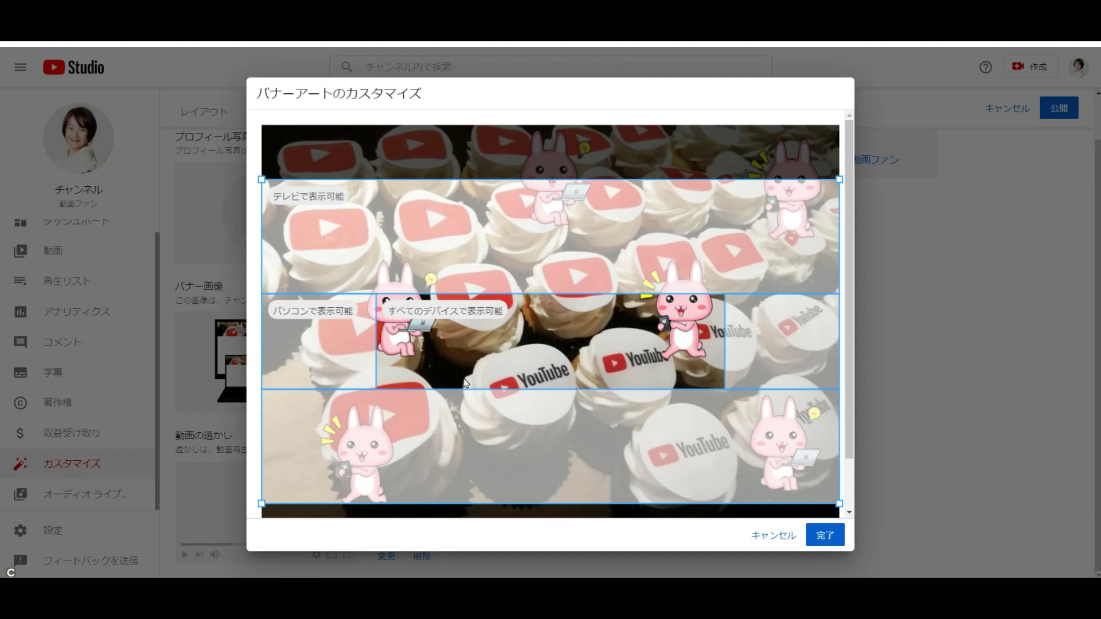
drag(716, 355, 716, 330)
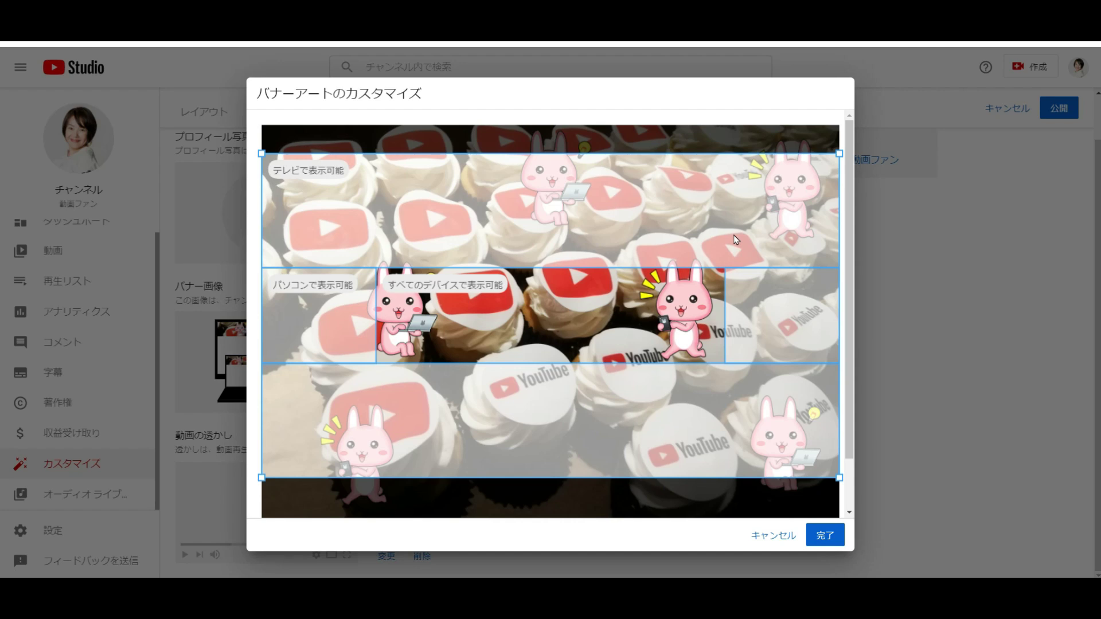
click(784, 532)
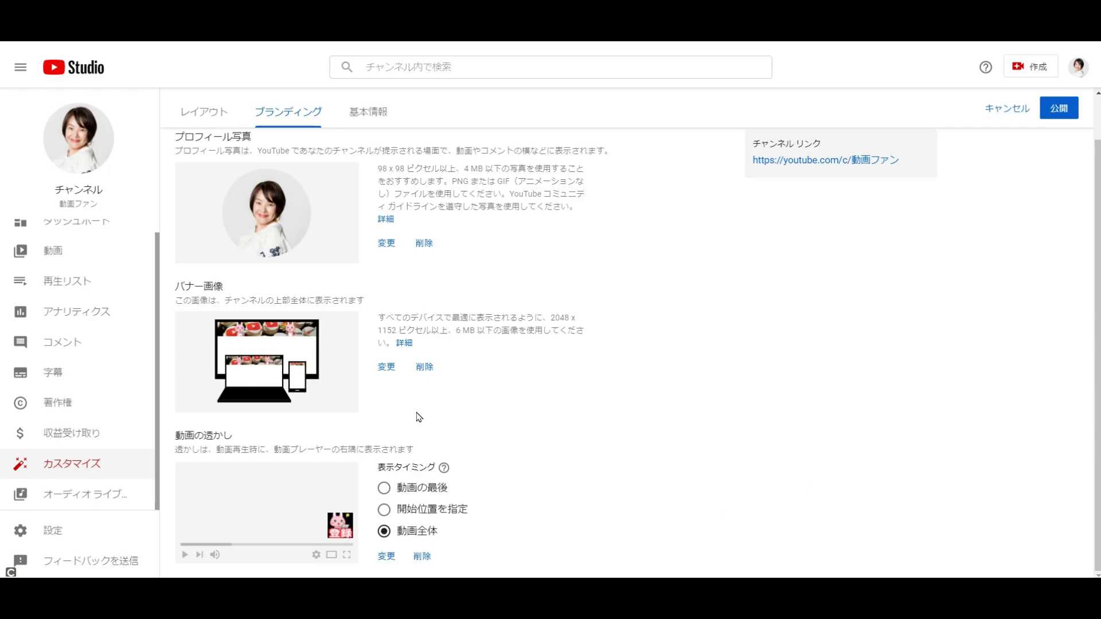
Step: Publish the branding changes and open the channel's 基本情報 settings
click(1059, 109)
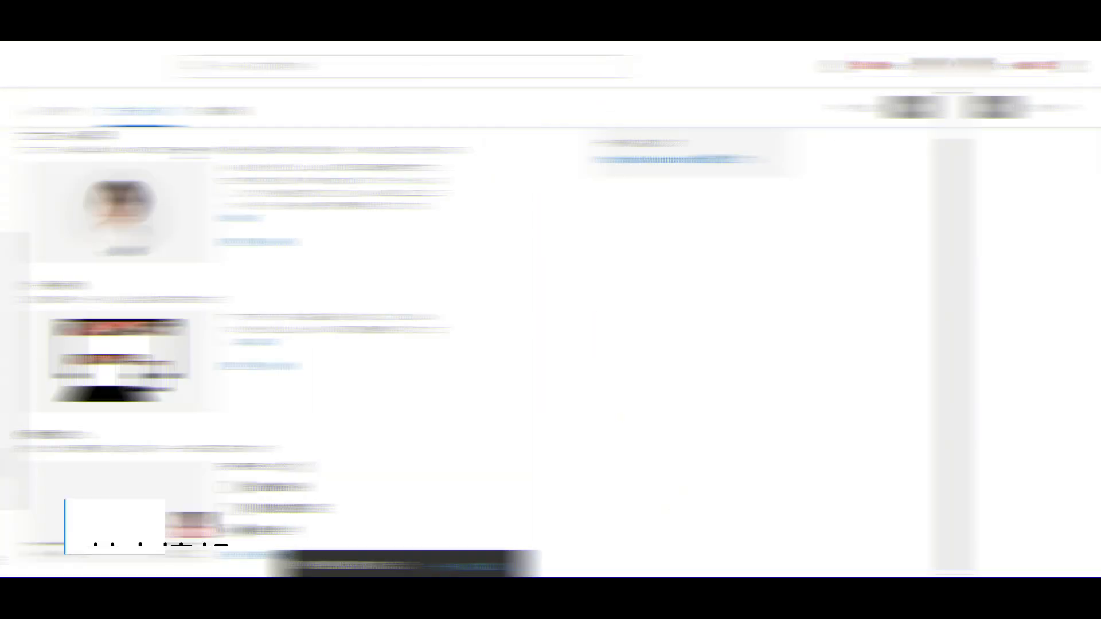
click(368, 111)
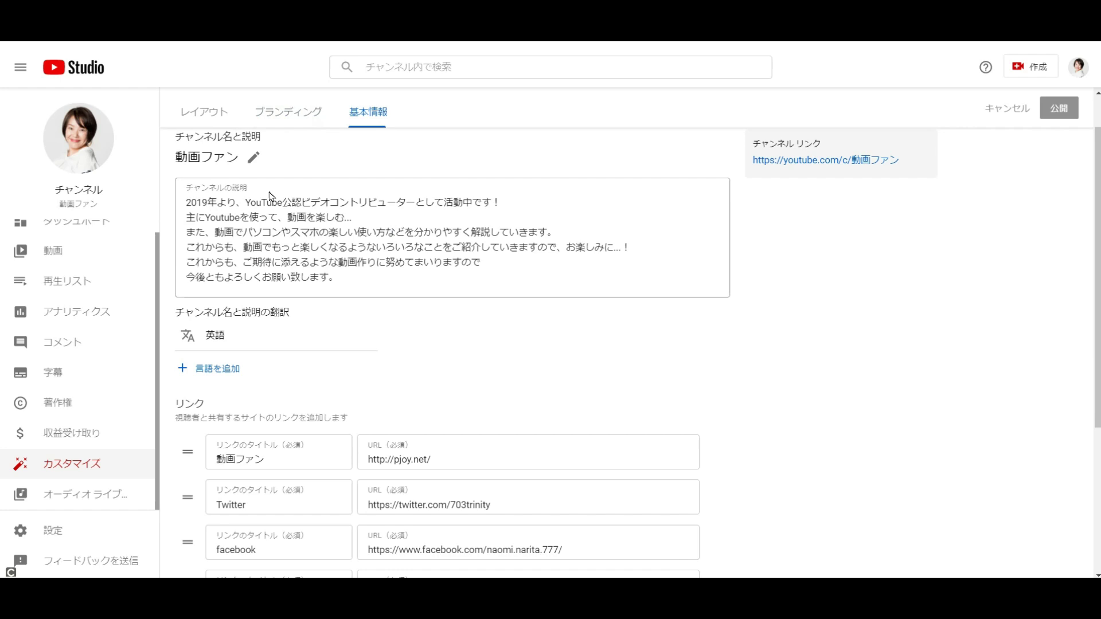
scroll(264, 328, down, 1)
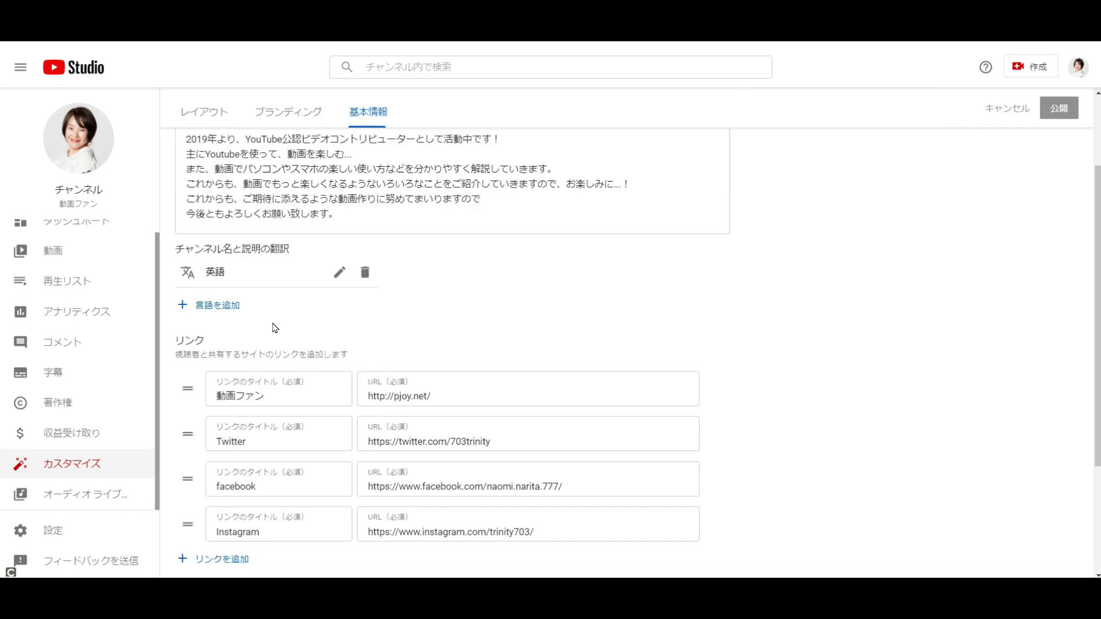
scroll(273, 328, down, 3)
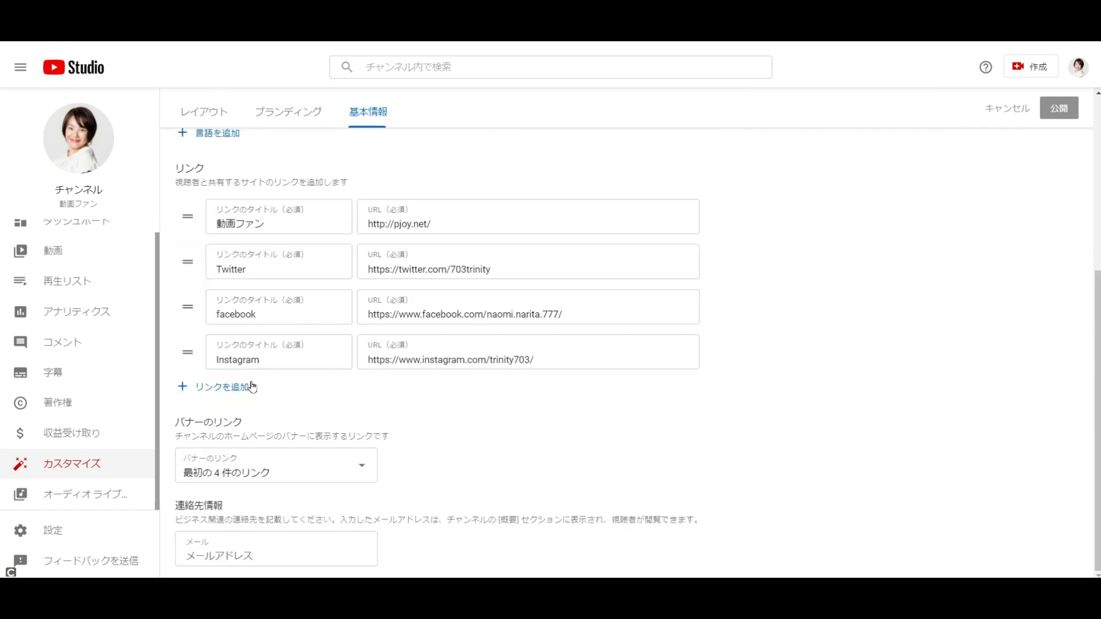
scroll(240, 539, up, 5)
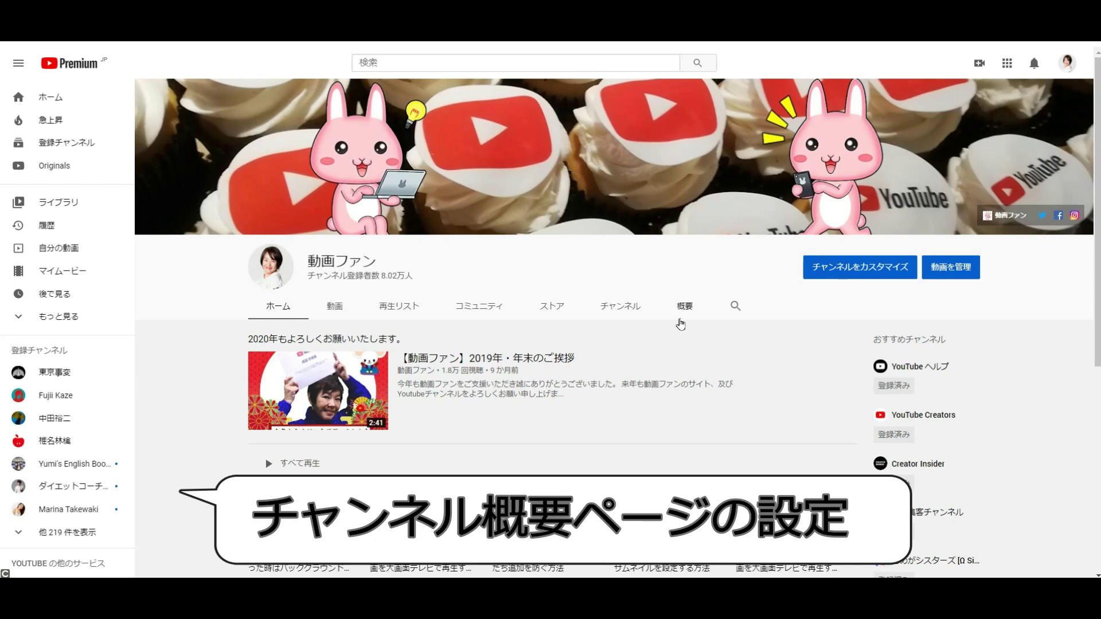
Step: View the channel's 概要 page and locate the English translation entry in the 基本情報 settings
click(685, 313)
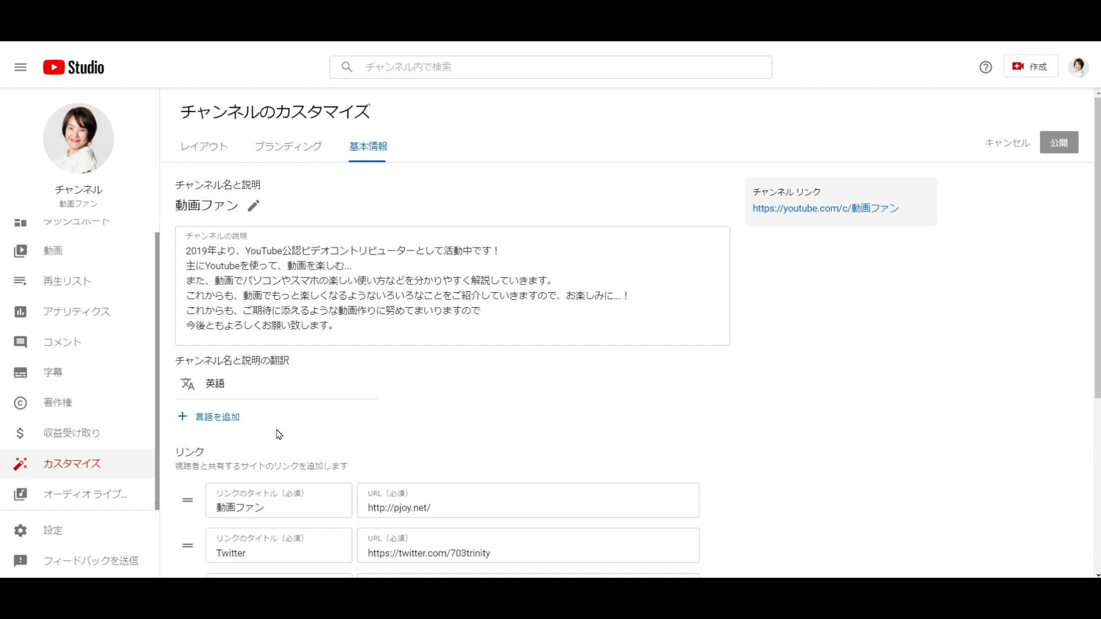
mouse_move(218, 400)
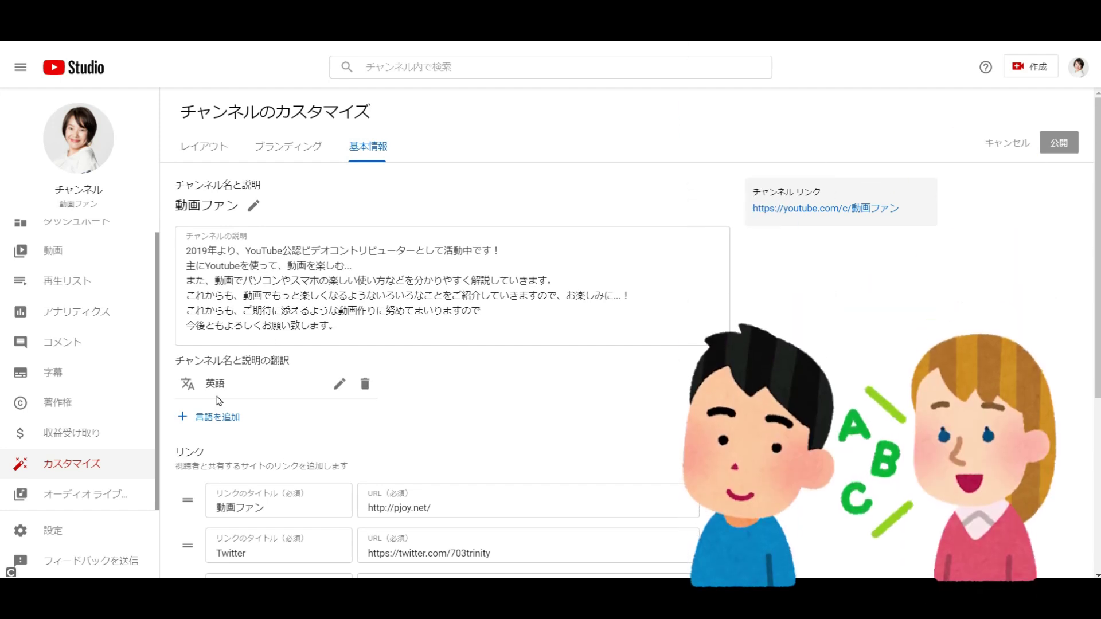
Step: Open the form for adding a channel name and description translation, and cancel it without choosing a language
click(215, 418)
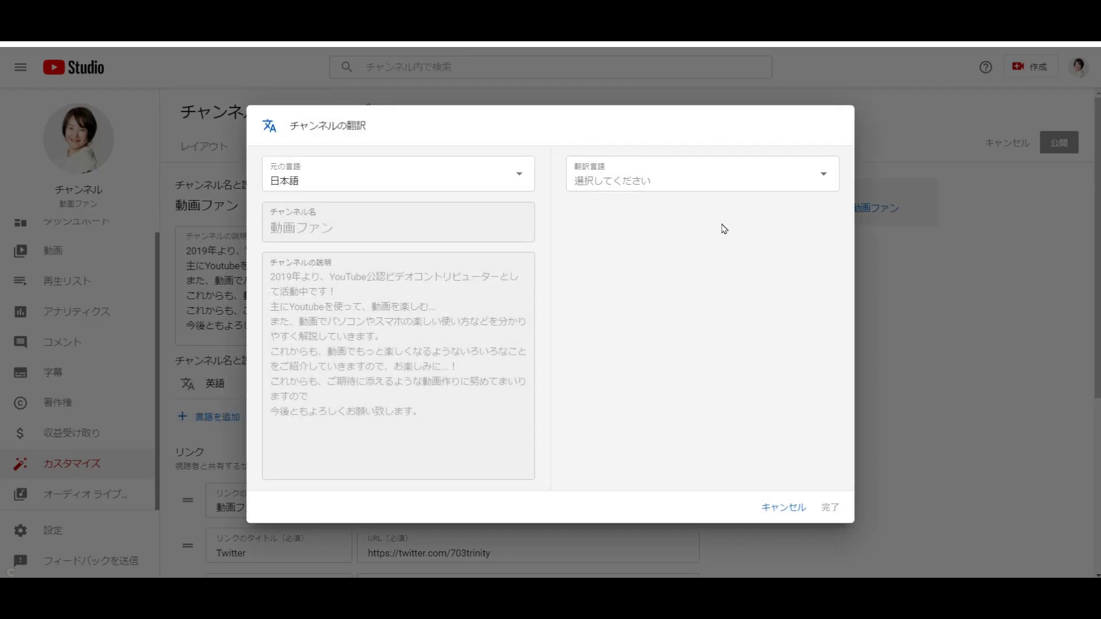
click(776, 513)
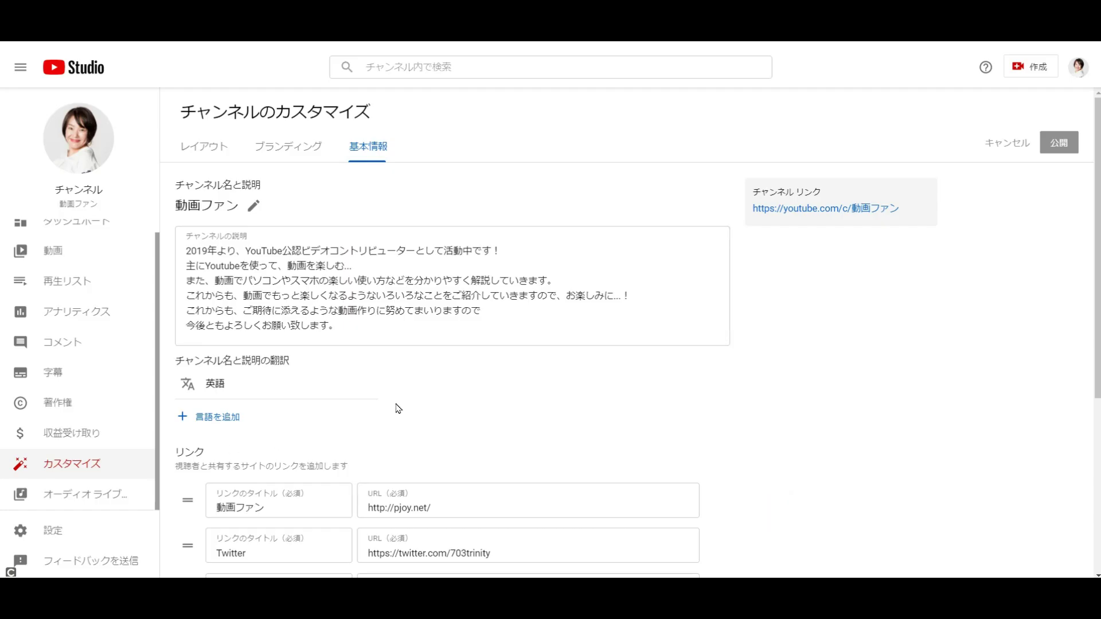
Step: Add an empty fifth entry to the リンク list below Instagram and delete it
scroll(399, 408, down, 3)
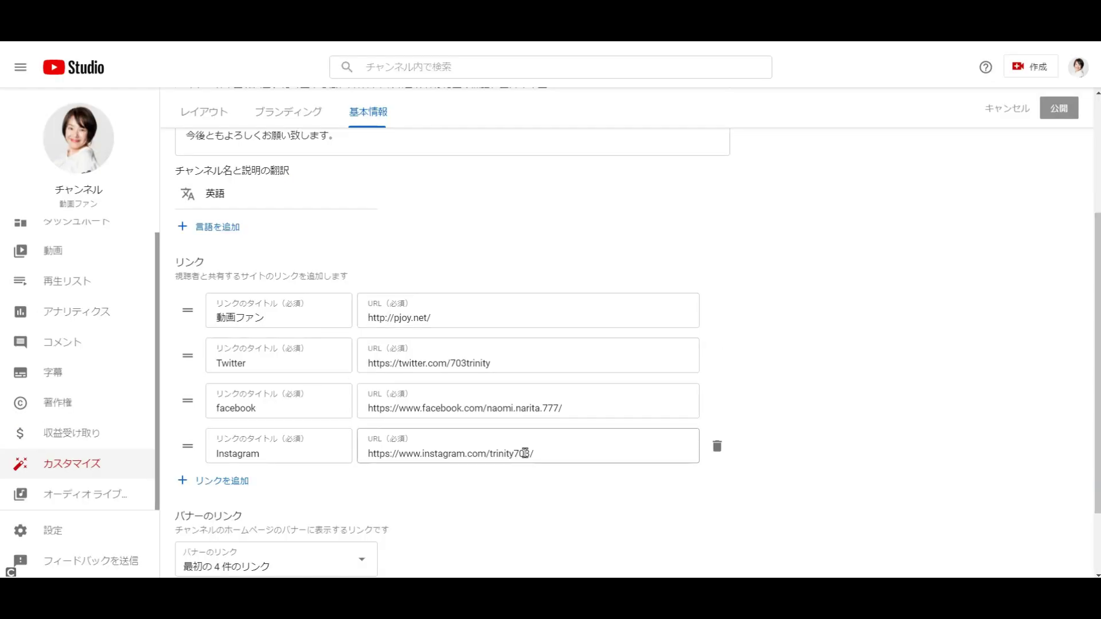
scroll(525, 454, down, 2)
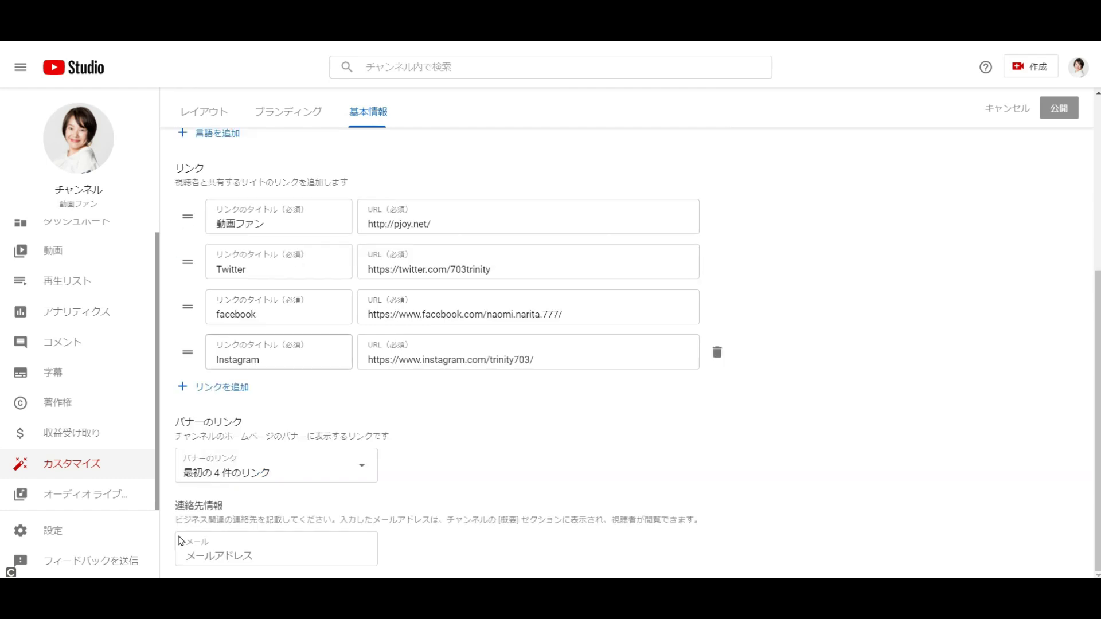
click(212, 389)
click(211, 392)
click(245, 394)
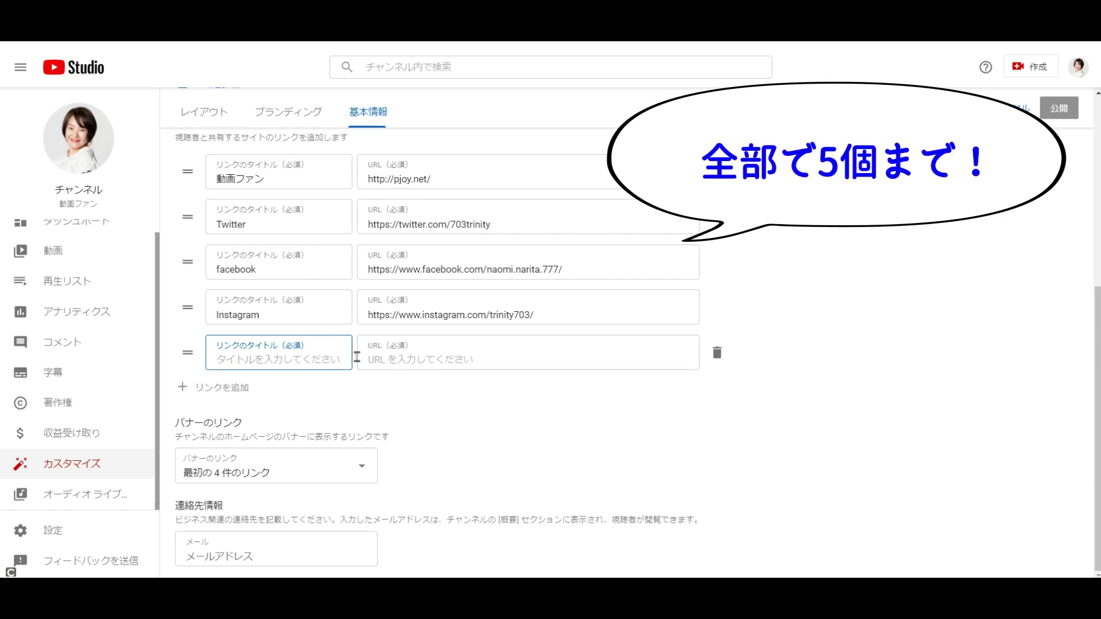
click(717, 353)
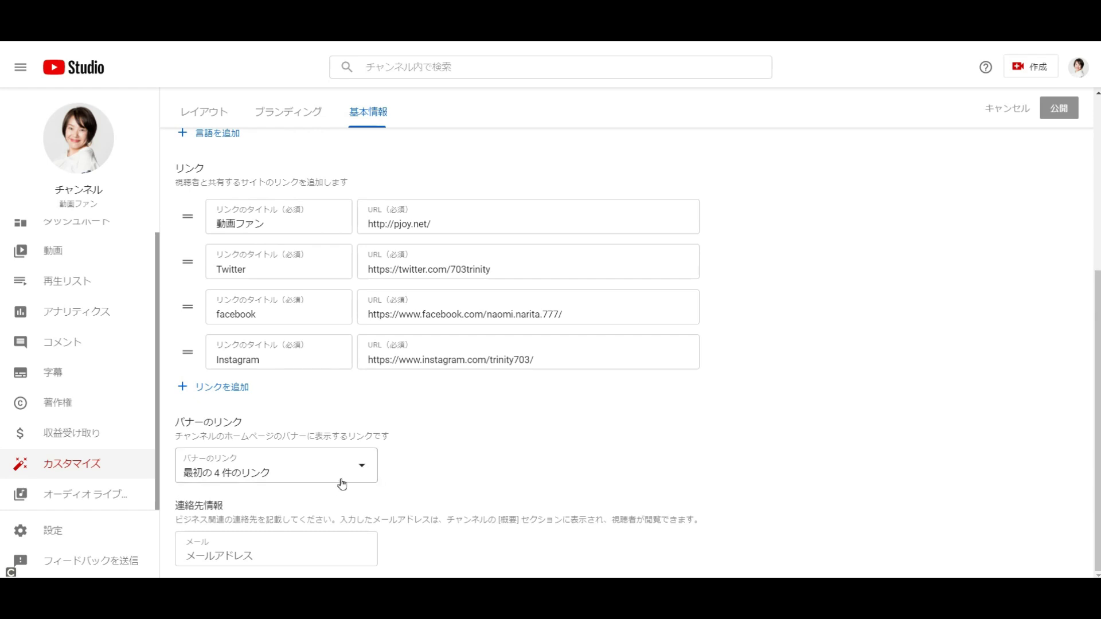
Step: Set バナーのリンク to 最初の 2 件のリンク and publish the change
click(369, 476)
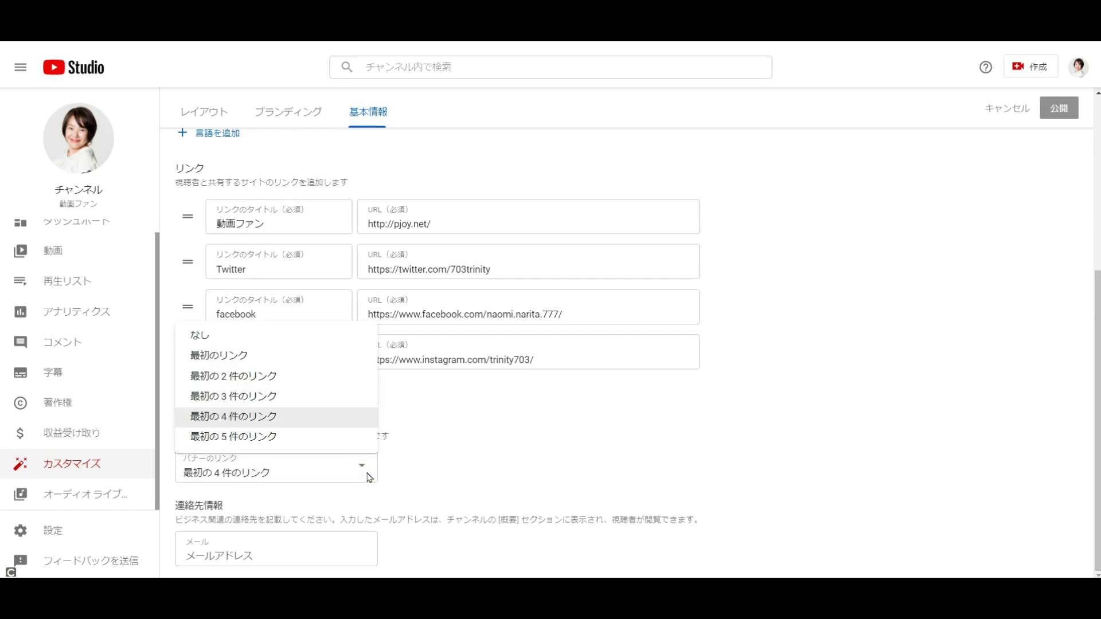
click(252, 378)
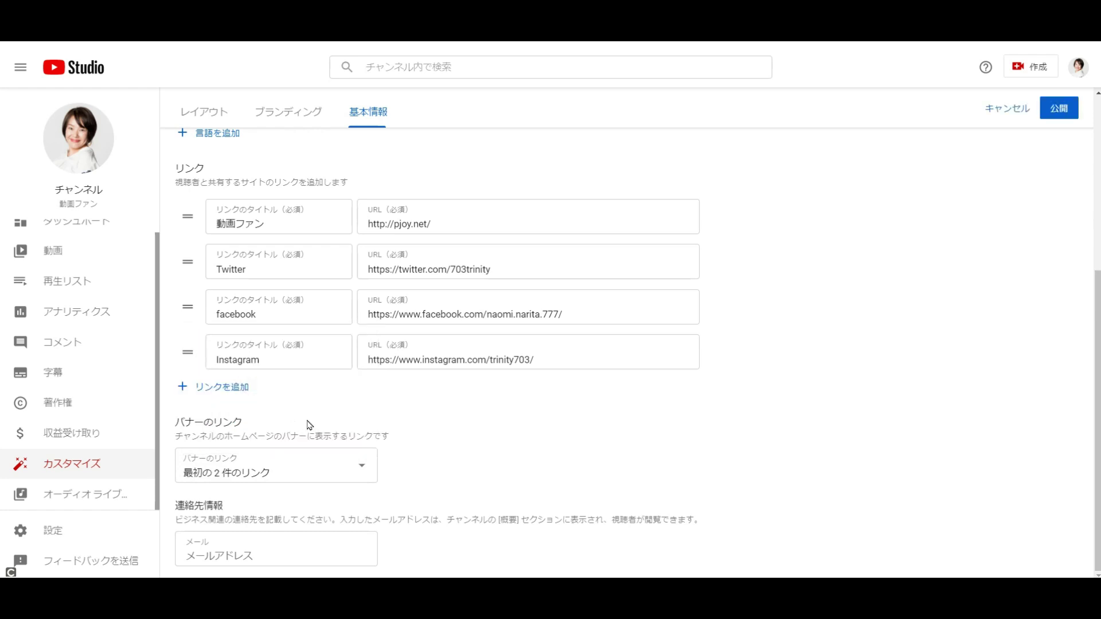
click(1060, 108)
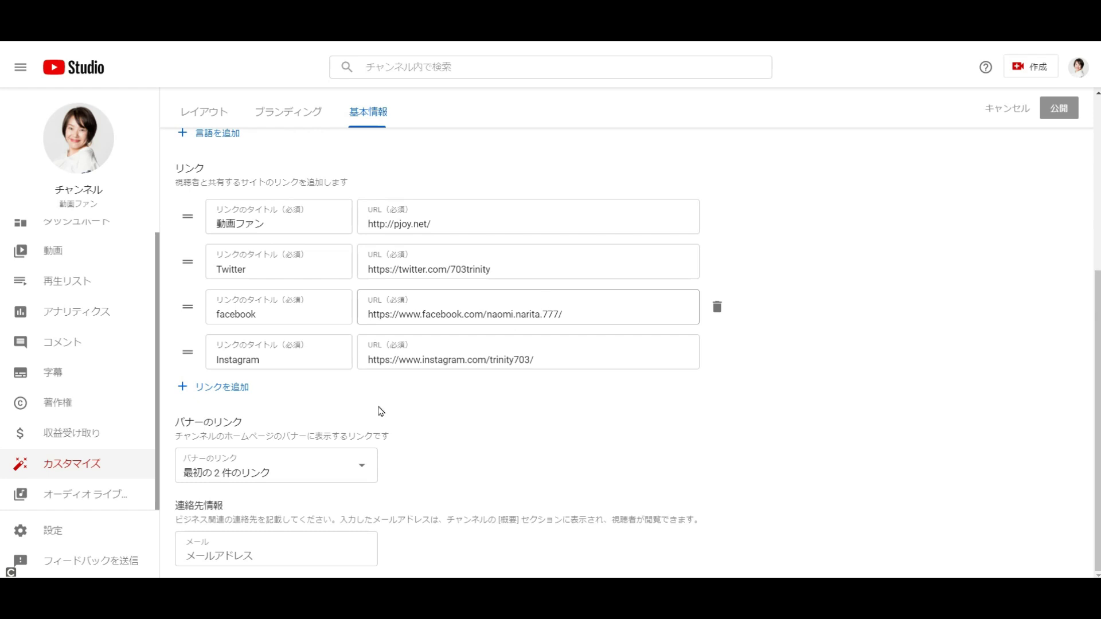
Step: Set バナーのリンク to 最初の 4 件のリンク
click(349, 468)
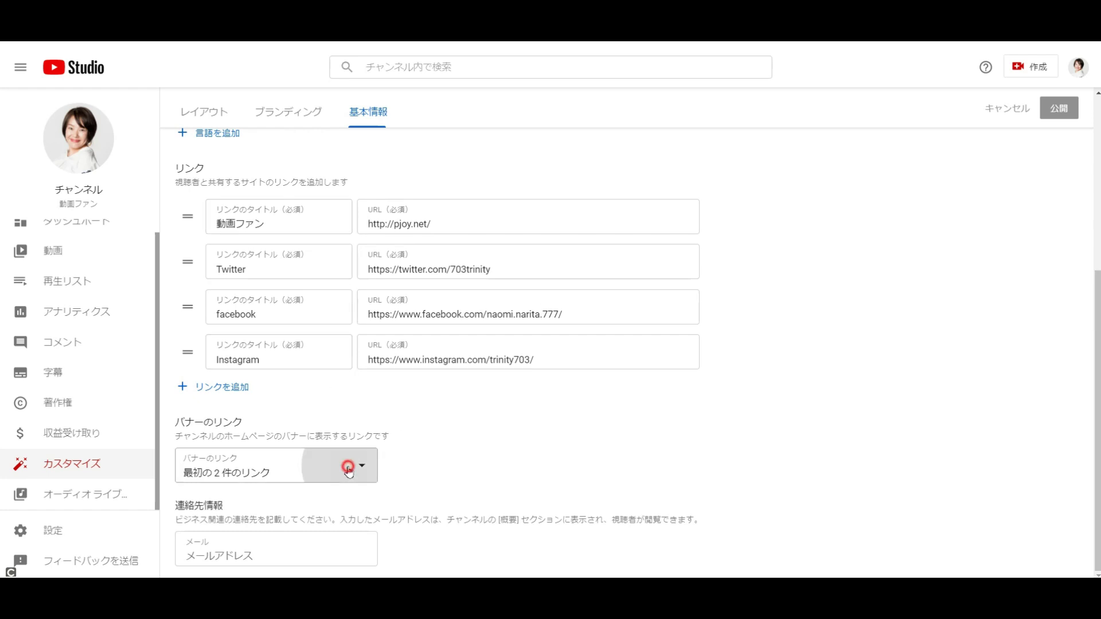
click(319, 419)
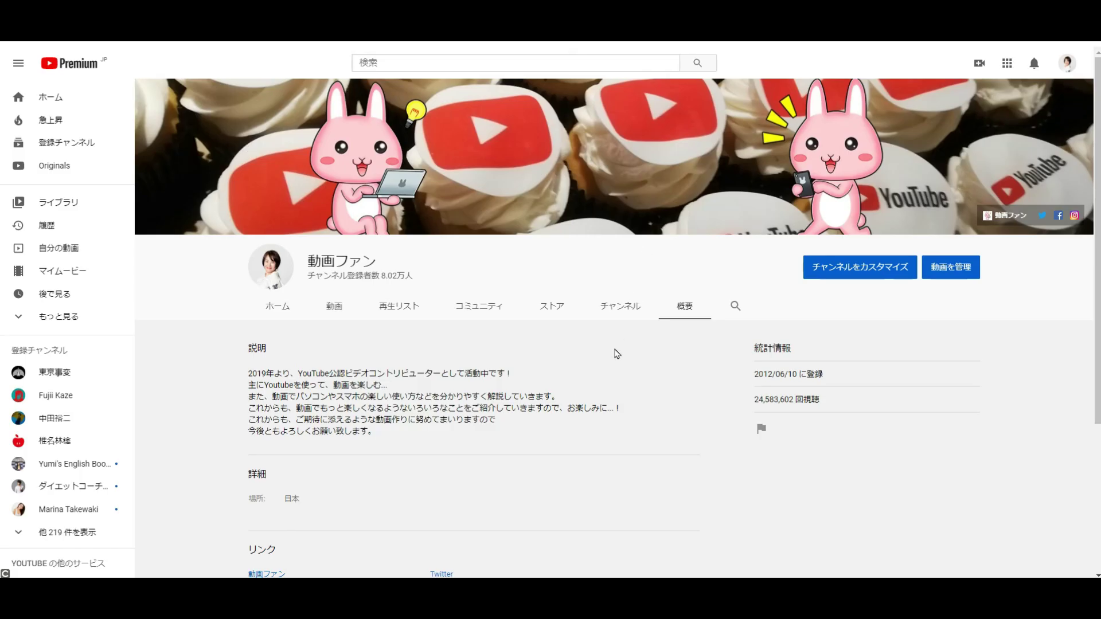
Step: Review the 詳細 and リンク sections on the channel's 概要 page and publish the pending 基本情報 changes
scroll(663, 331, down, 3)
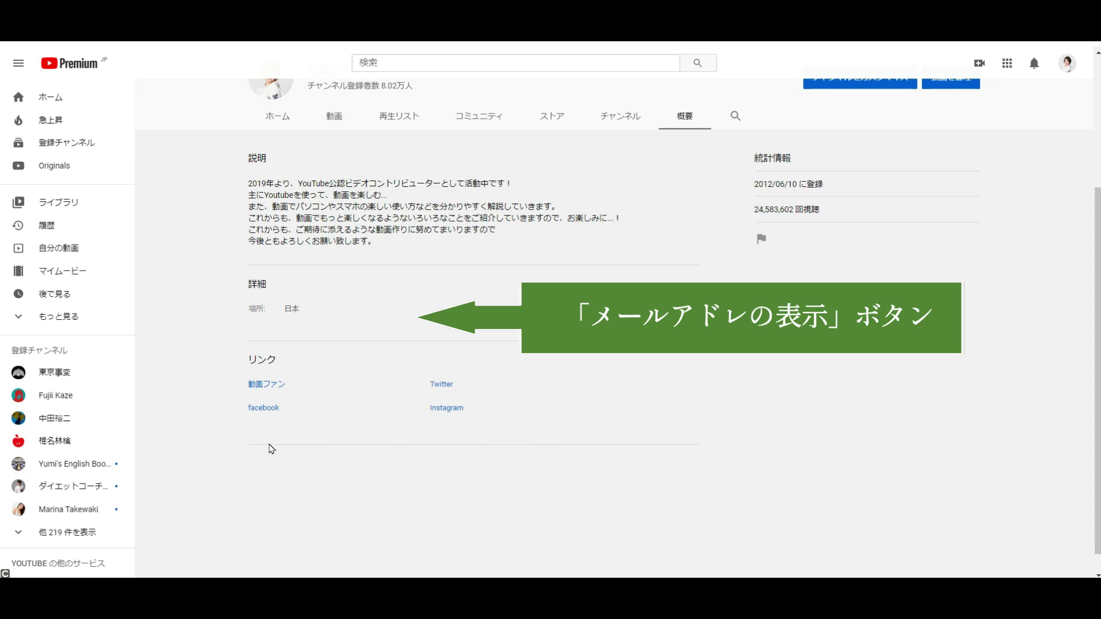
scroll(272, 449, up, 3)
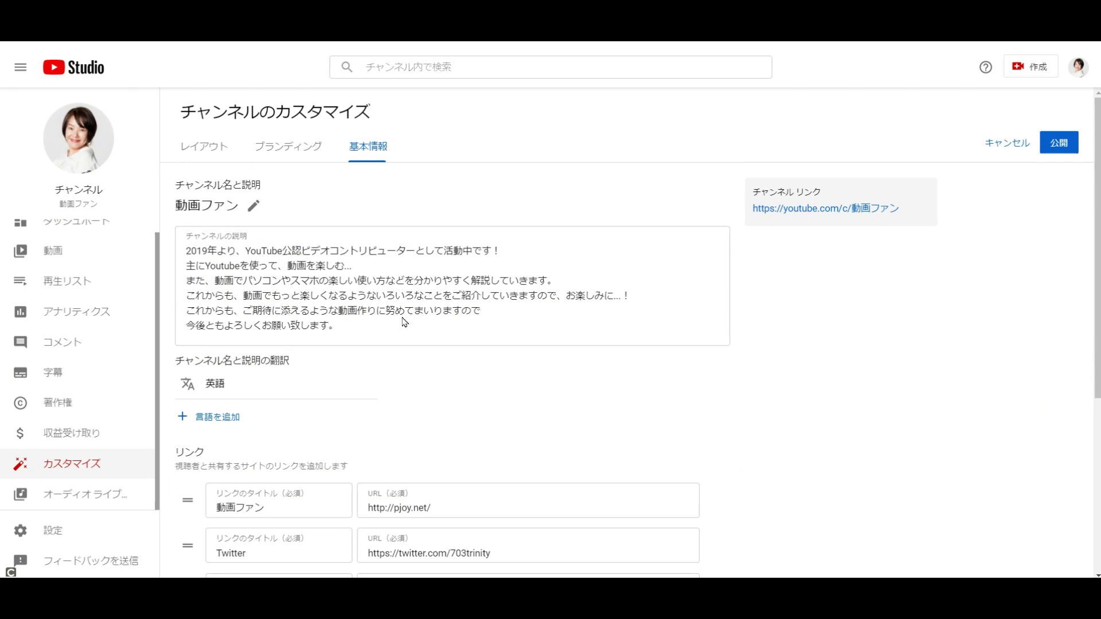
scroll(562, 418, down, 3)
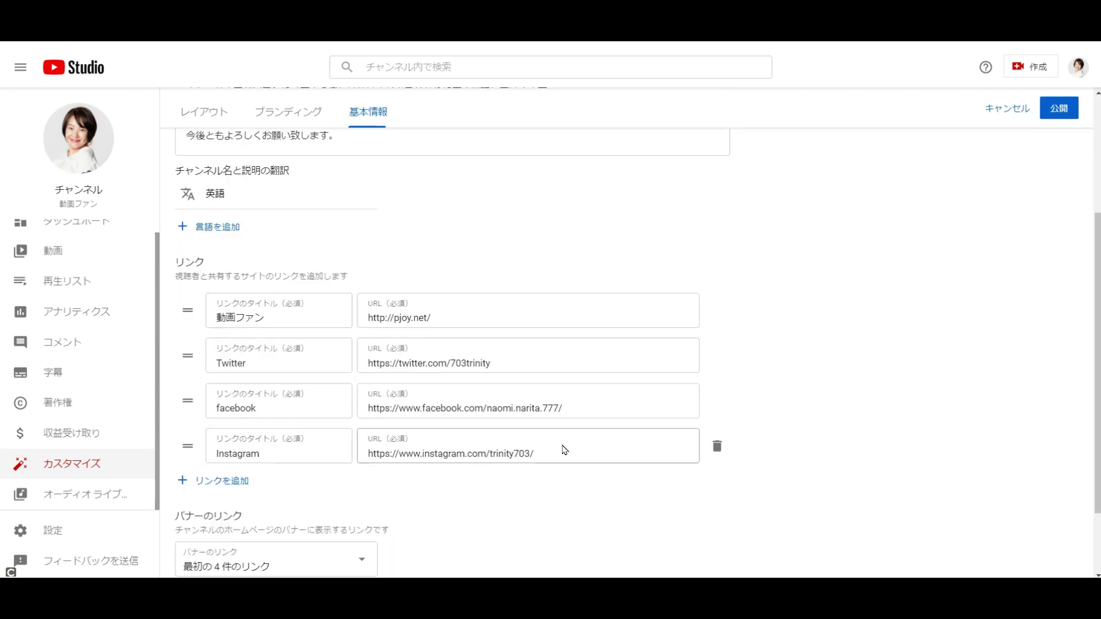
scroll(742, 409, up, 3)
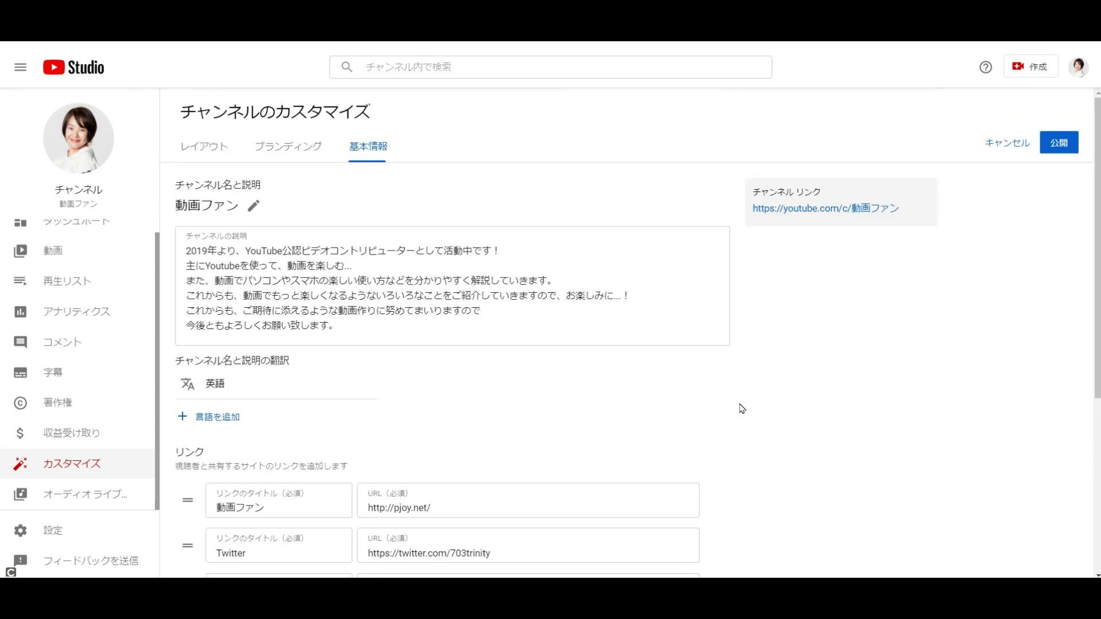
click(1070, 150)
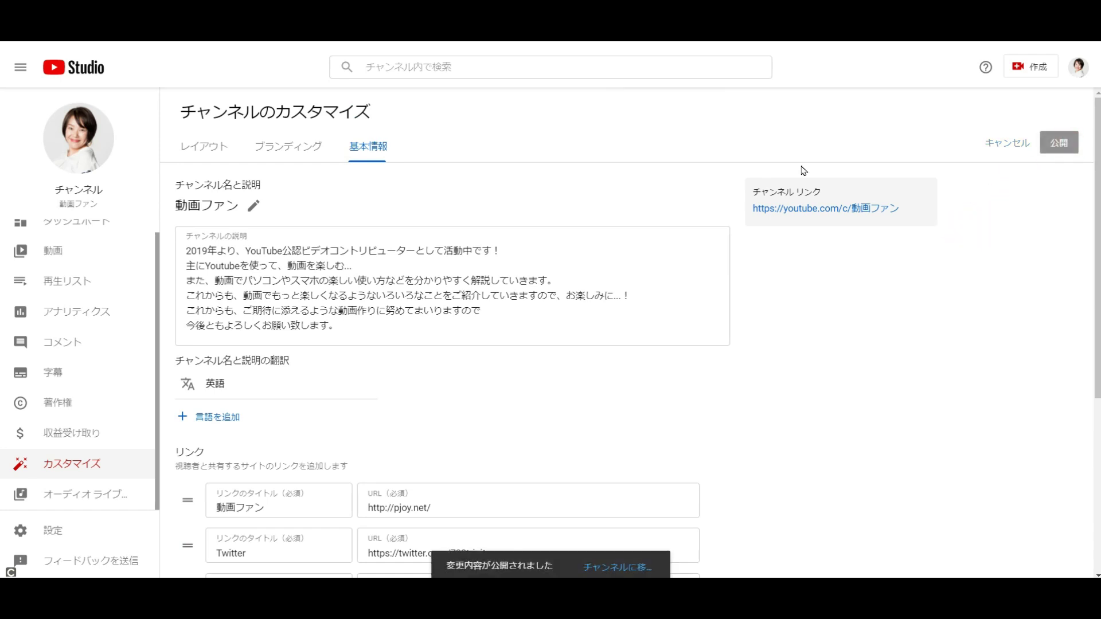